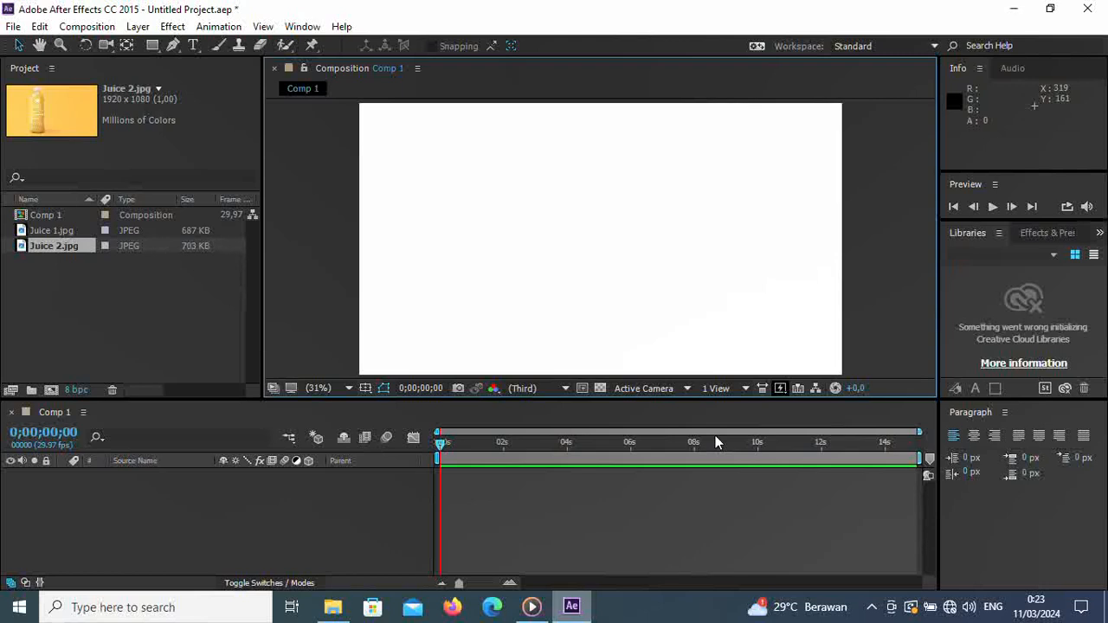
click(60, 232)
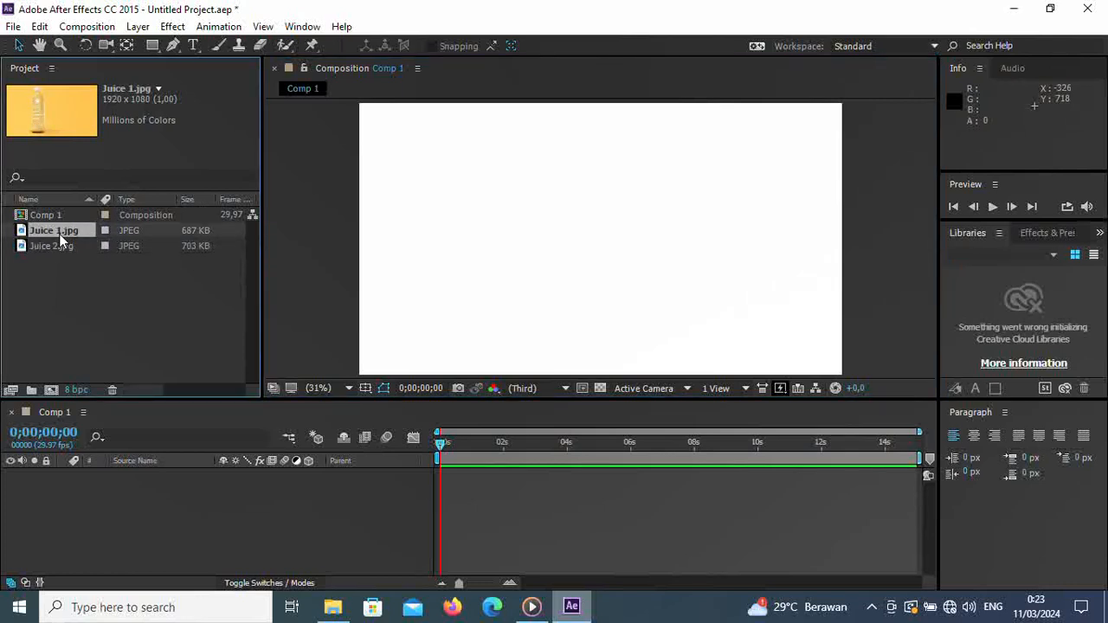
drag(59, 247, 590, 216)
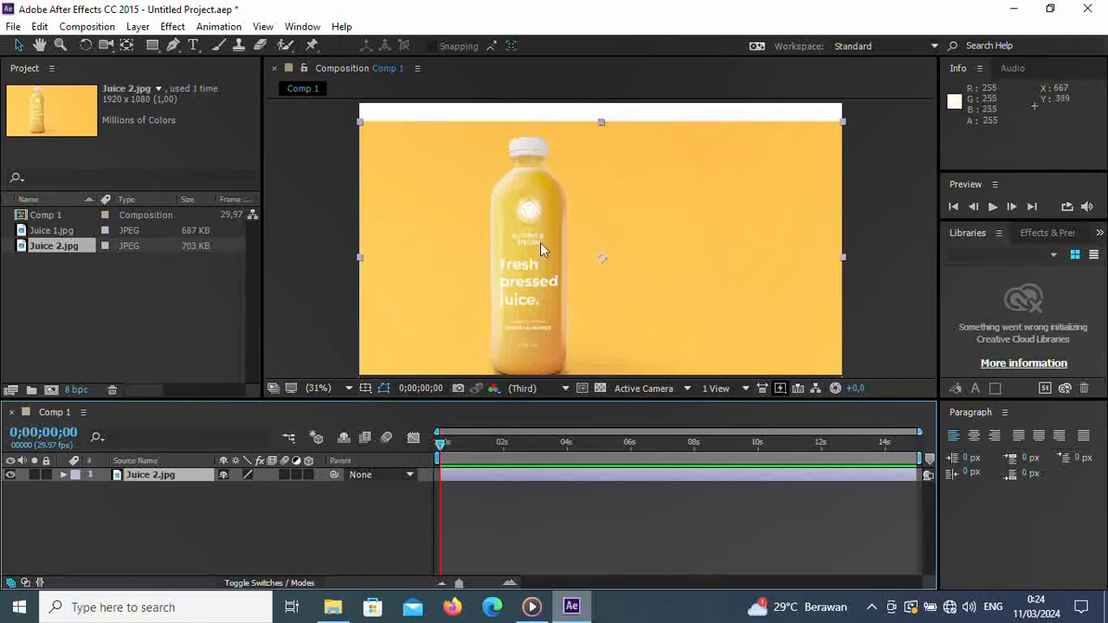
click(73, 230)
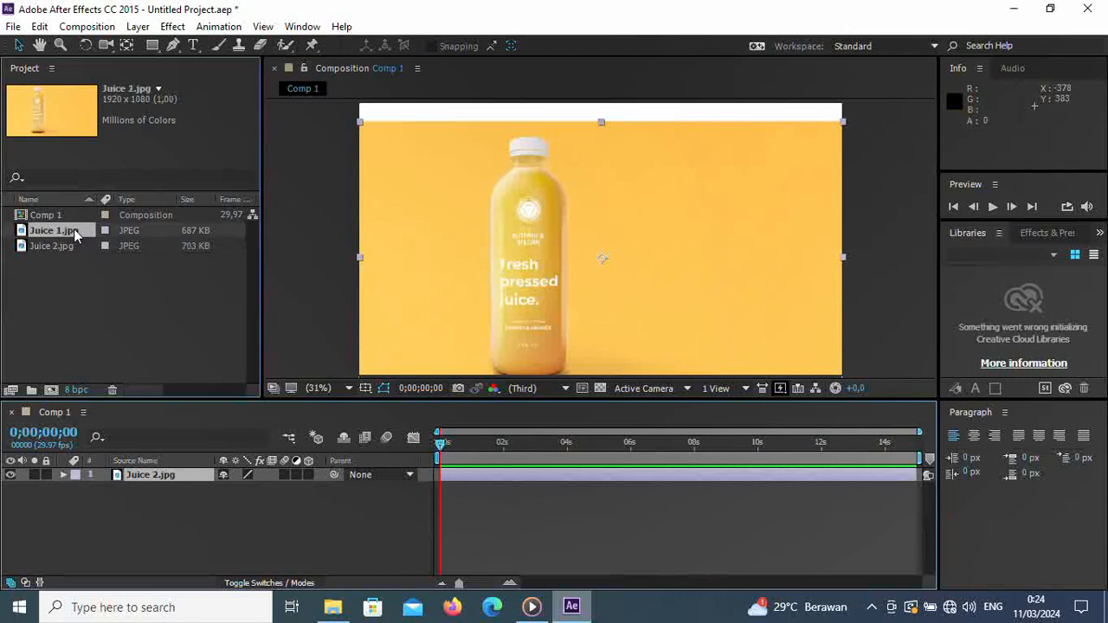
drag(54, 234, 660, 294)
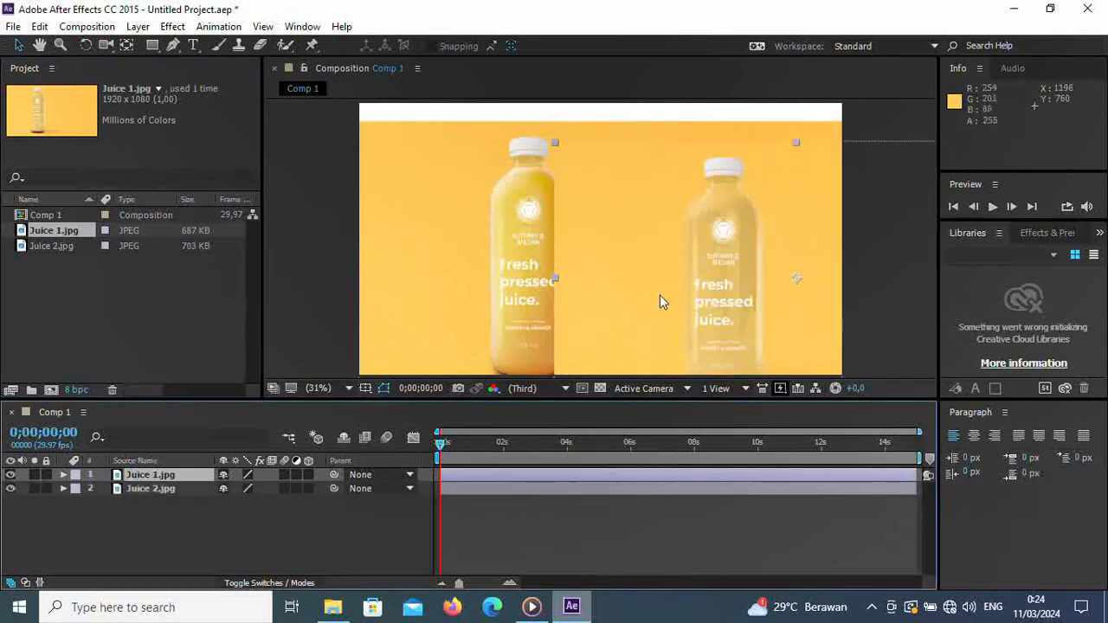
drag(736, 250, 778, 244)
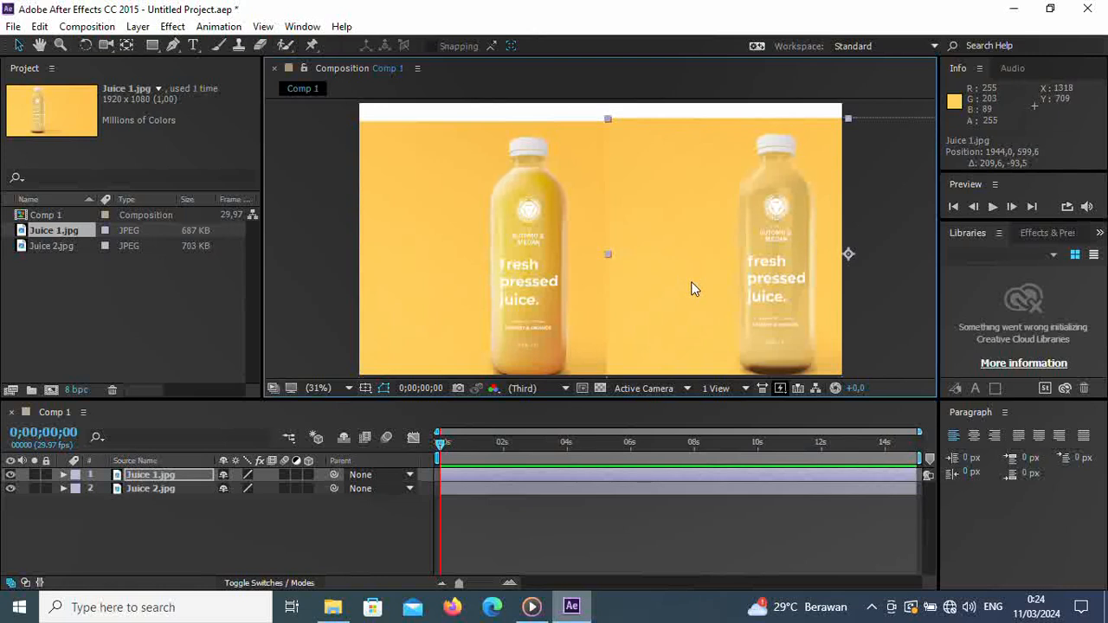
key(Delete)
click(555, 296)
key(Delete)
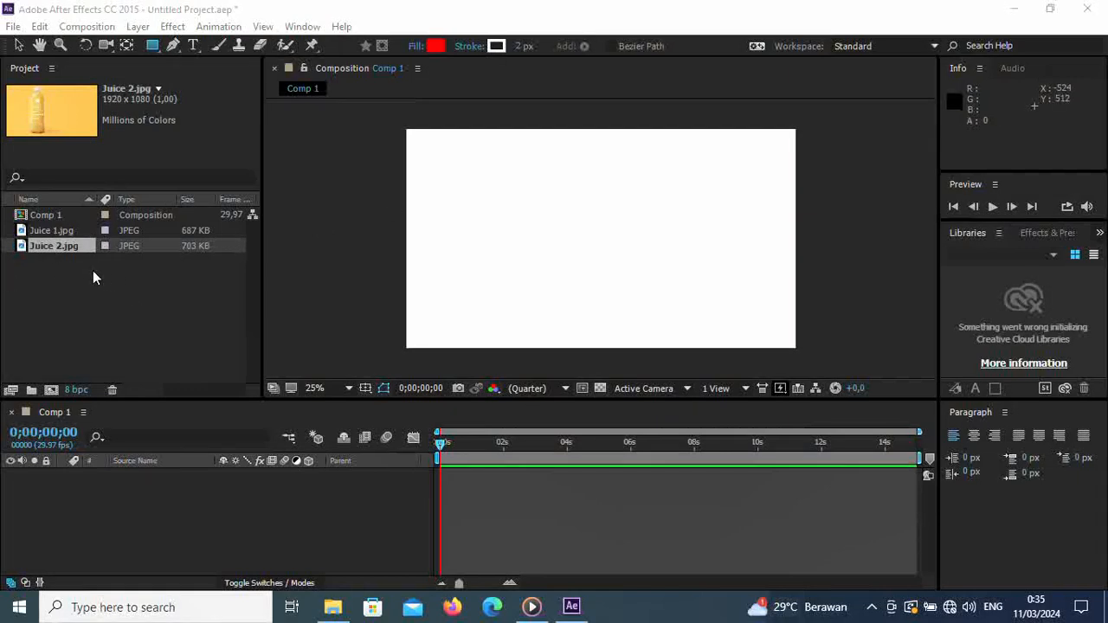
- Add Juice 2.jpg to the Comp 1 timeline, with Juice 1.jpg stacked as the layer above it
drag(53, 252, 114, 499)
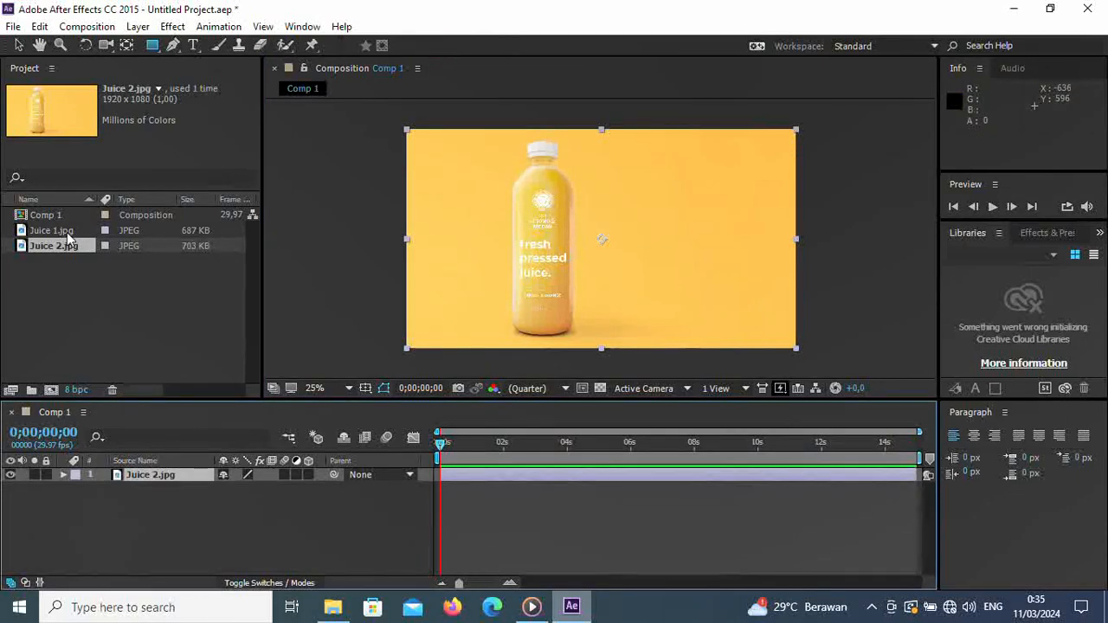
drag(67, 238, 139, 481)
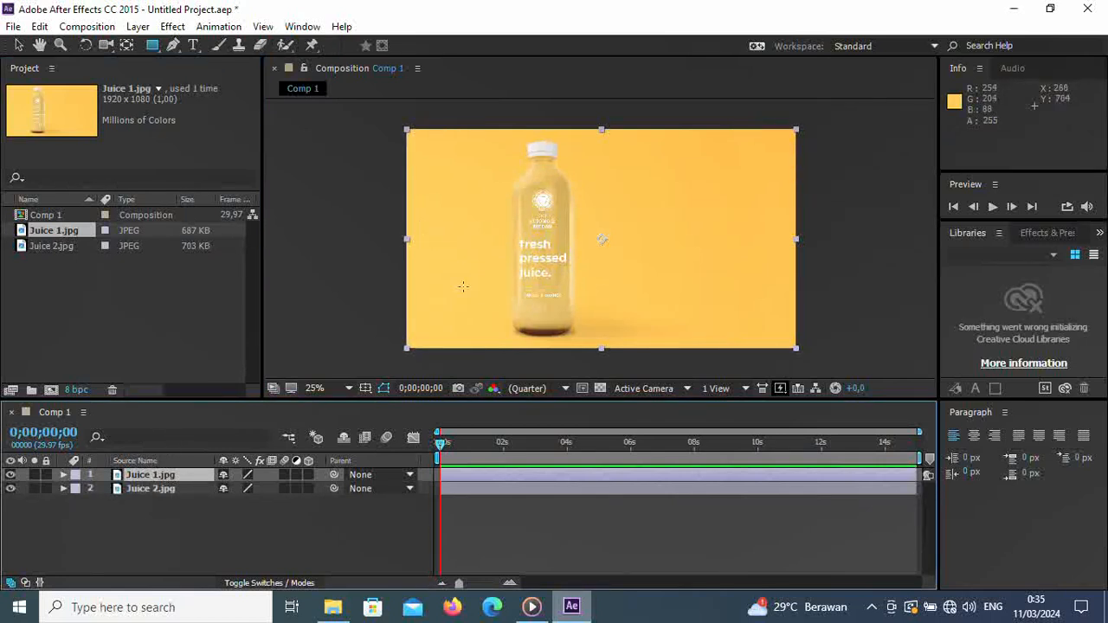
click(19, 45)
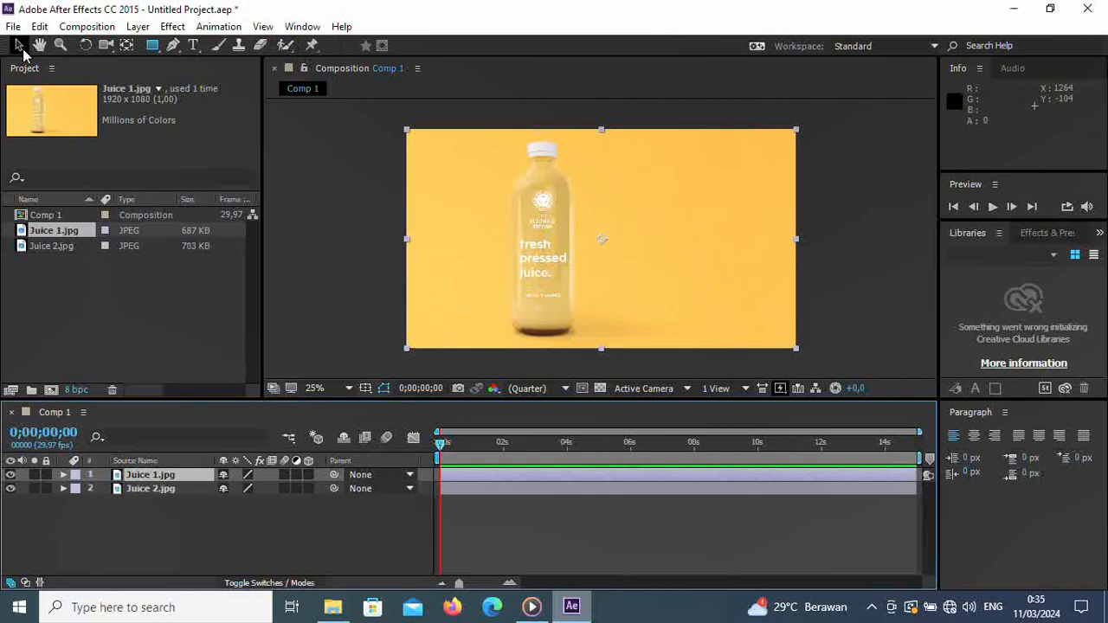
- Toggle the visibility of the Juice 1.jpg layer repeatedly to compare it with the Juice 2.jpg image underneath
click(12, 476)
click(12, 475)
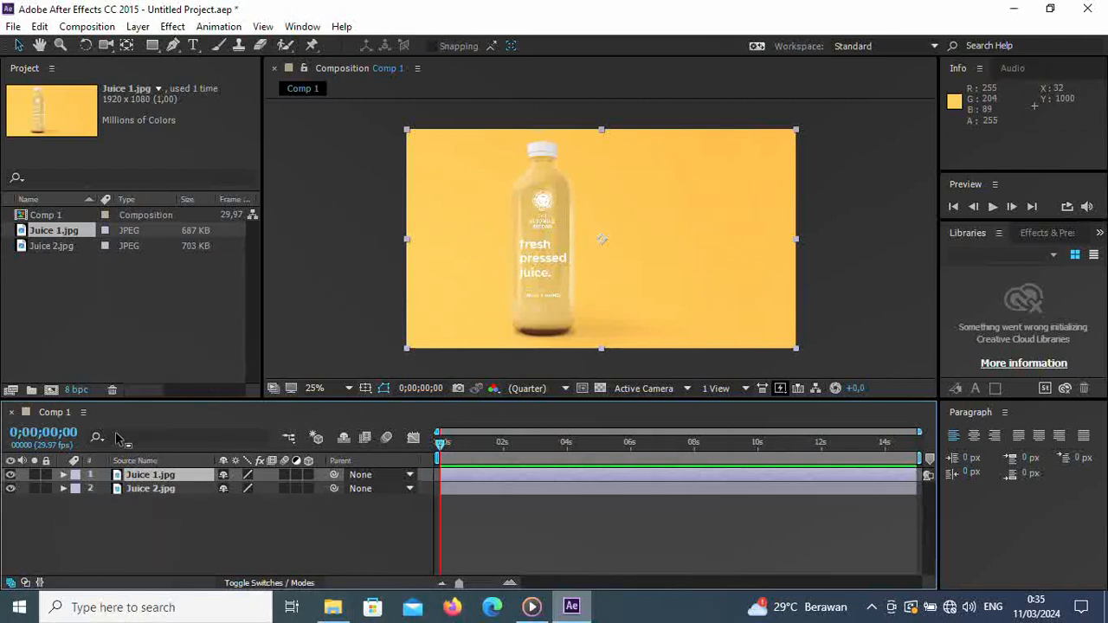
click(10, 474)
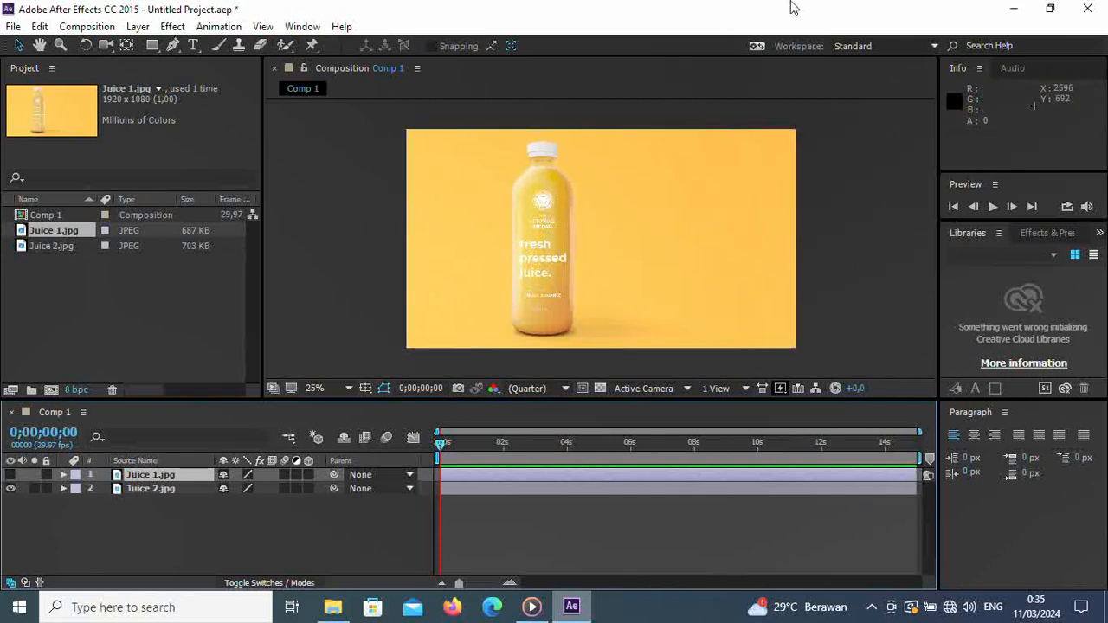
click(10, 474)
click(10, 474)
click(10, 475)
click(10, 475)
click(10, 474)
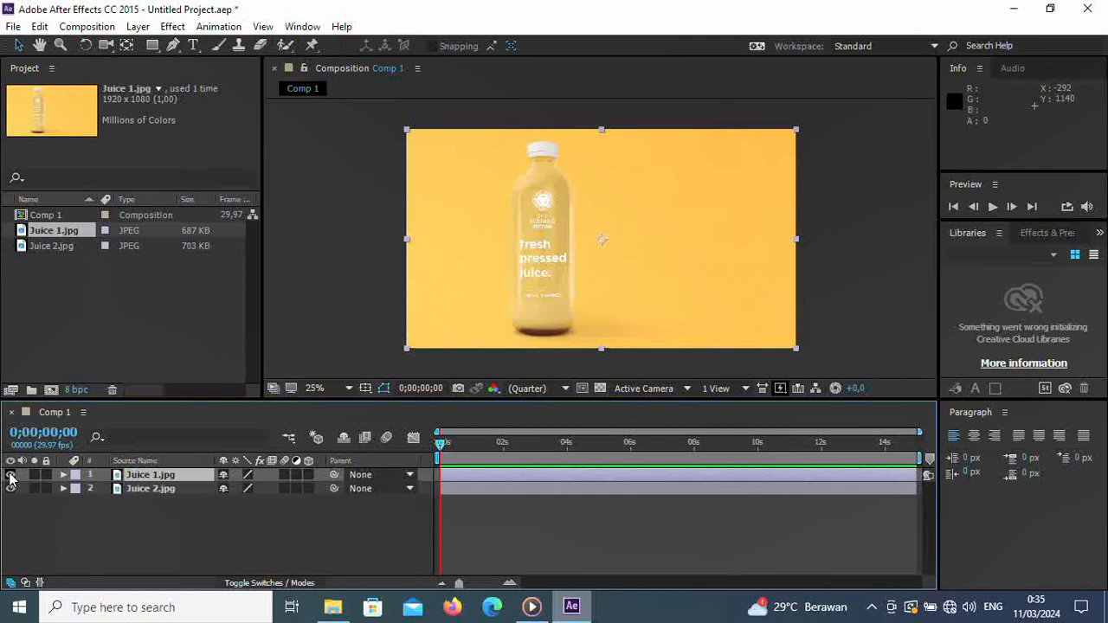
click(11, 475)
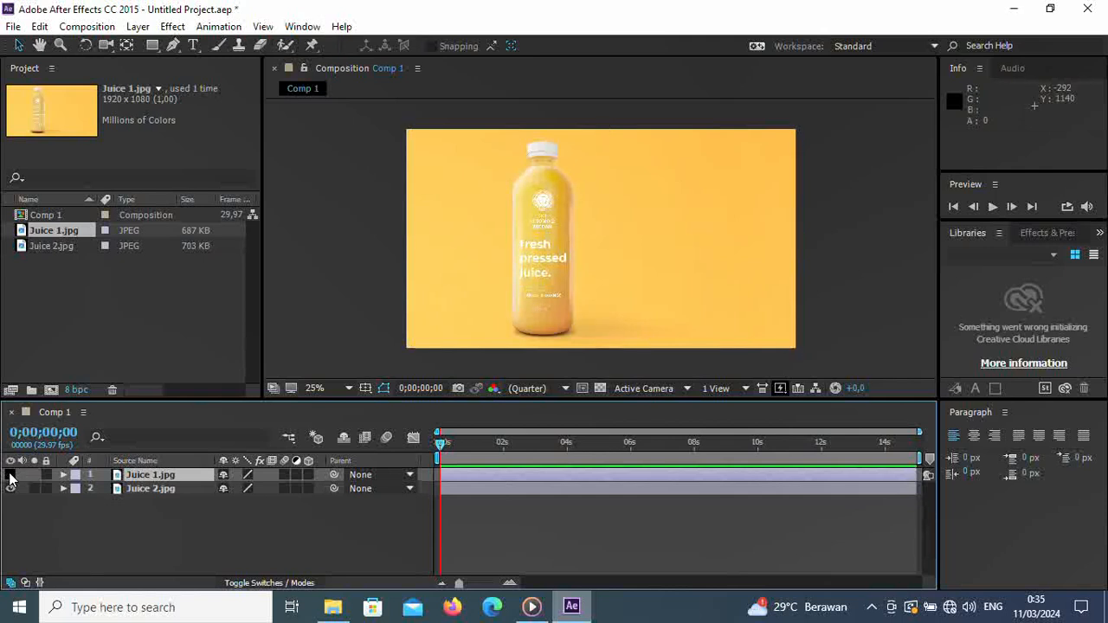
click(11, 475)
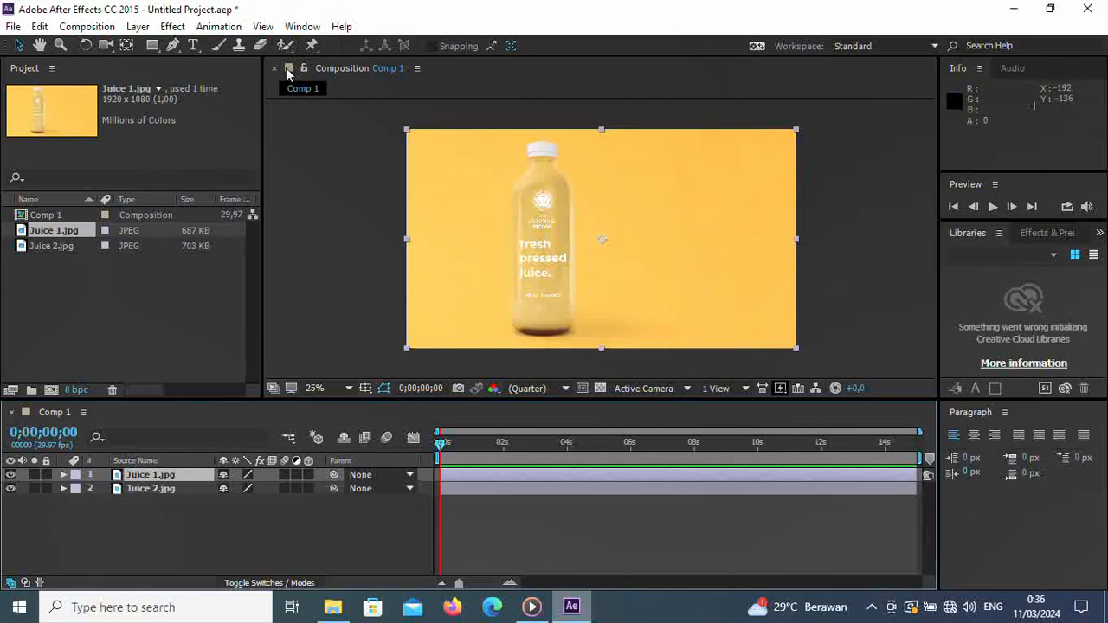
click(153, 48)
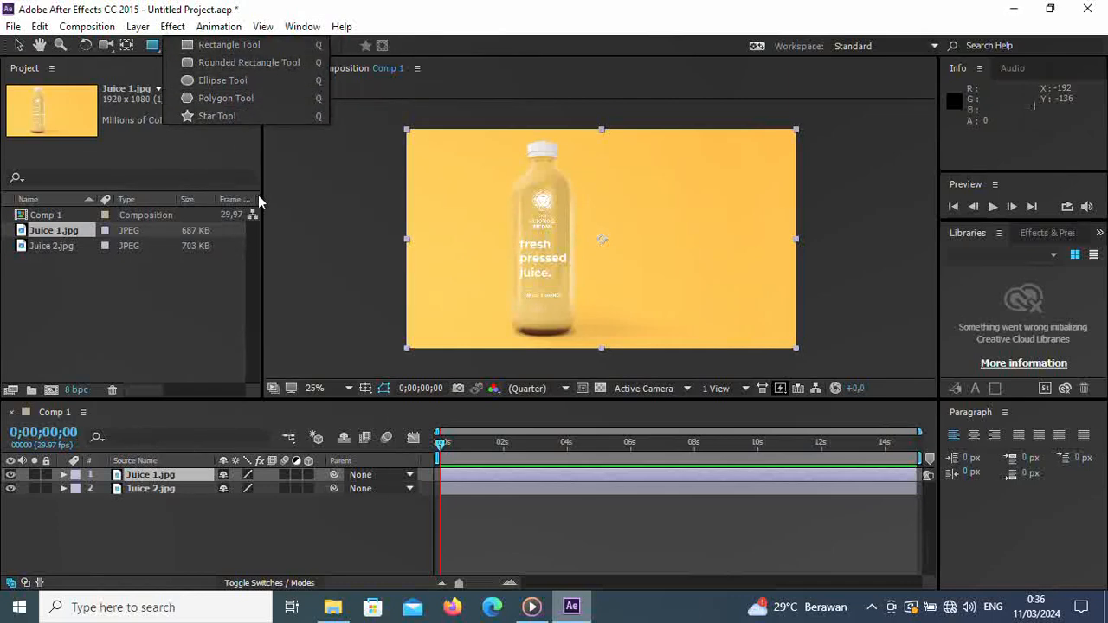
click(137, 26)
mouse_move(204, 24)
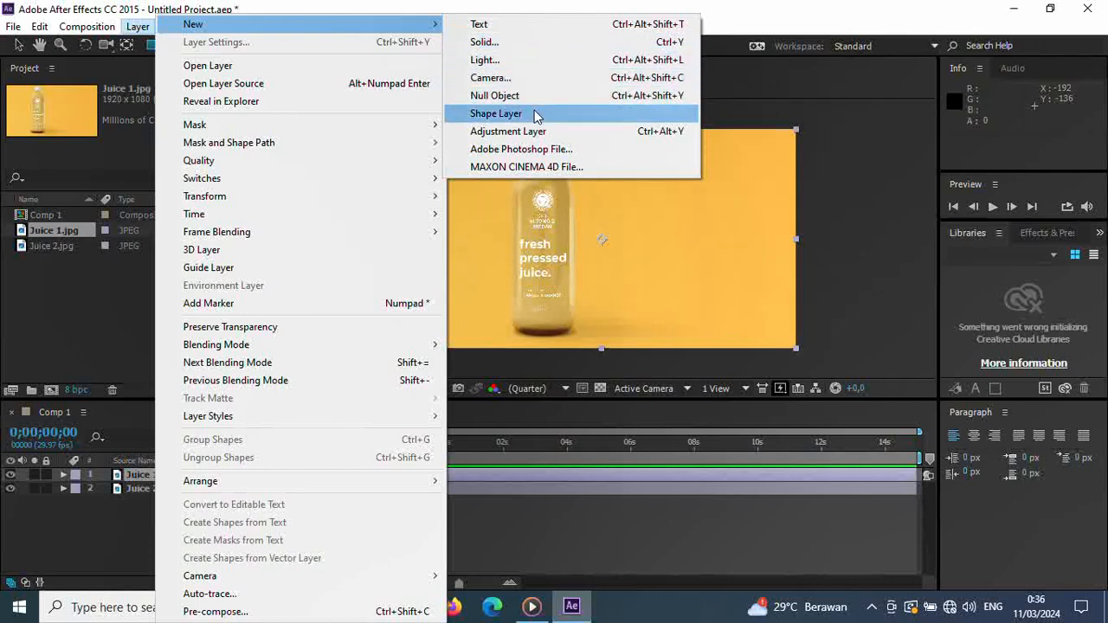
click(153, 44)
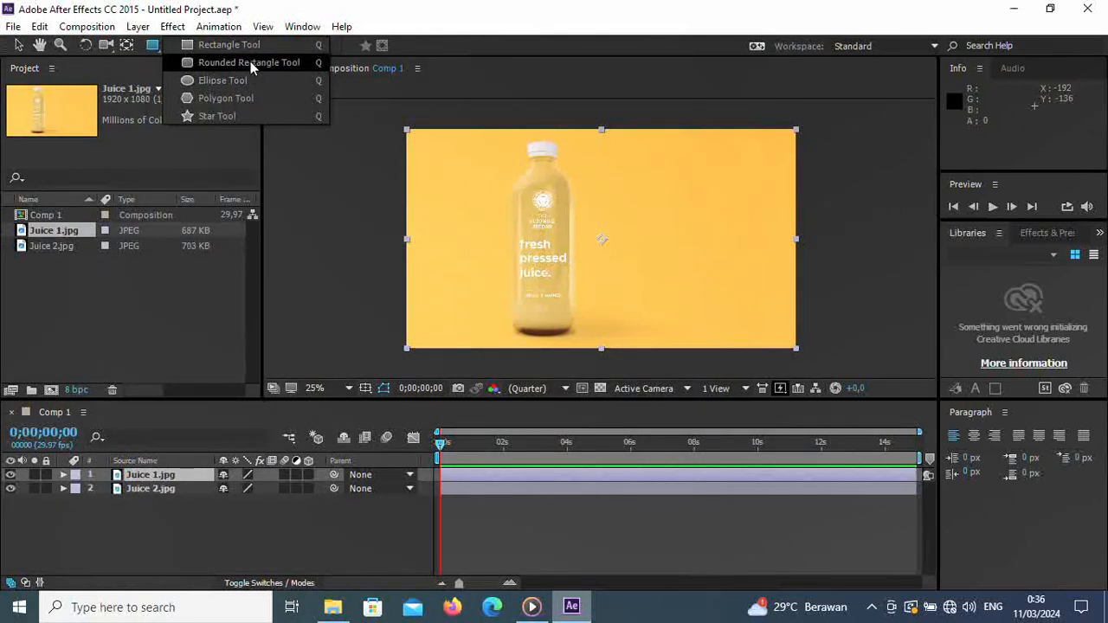
click(152, 490)
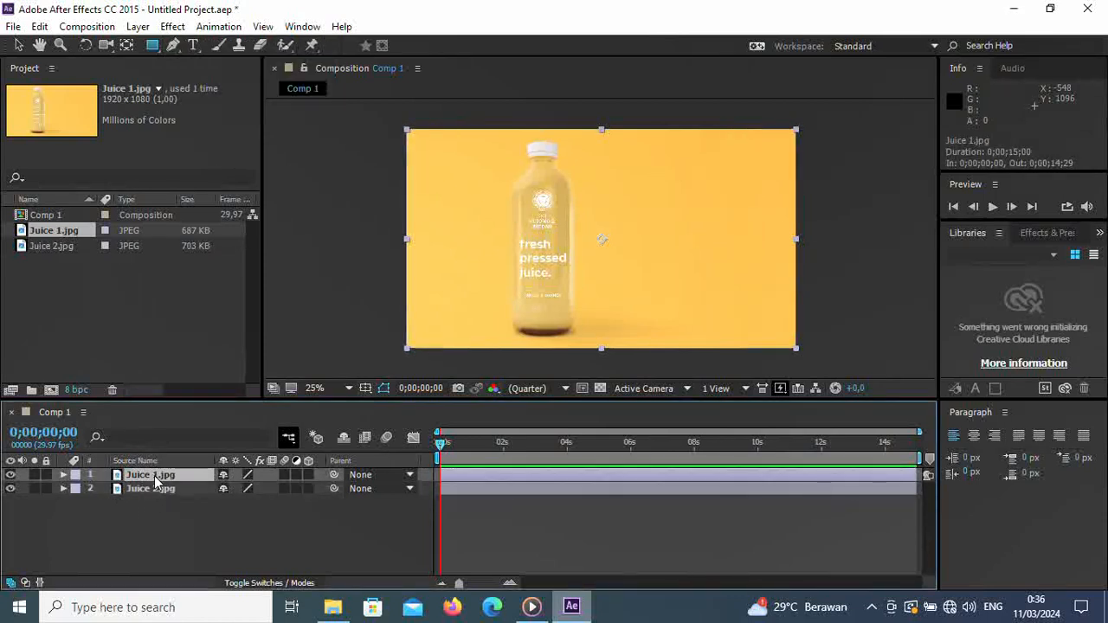
click(156, 477)
click(155, 488)
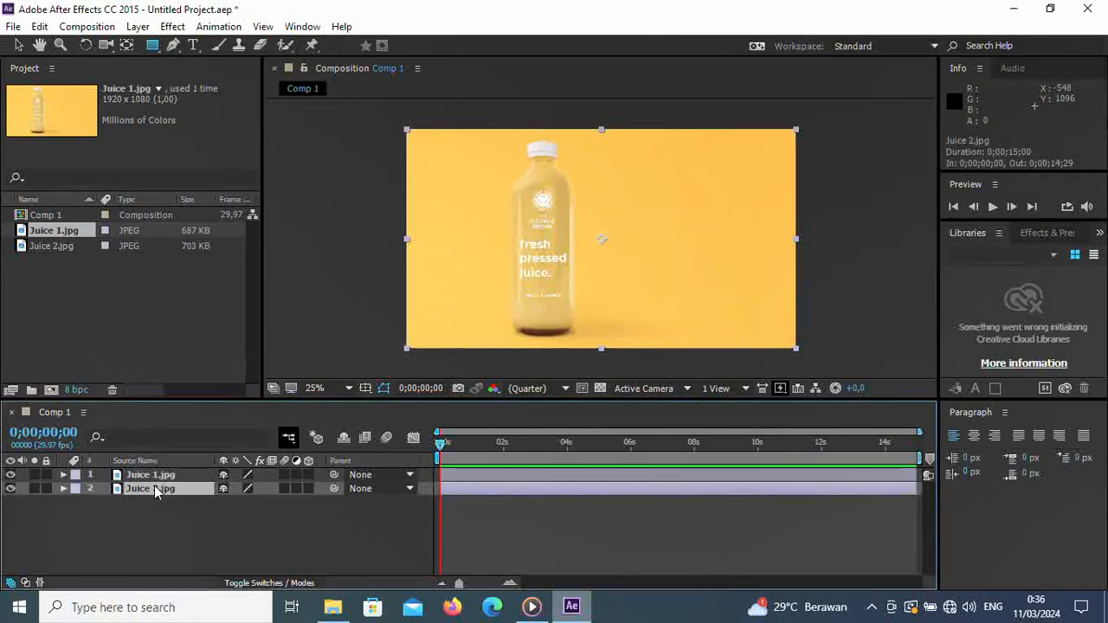
- Try a rectangular mask across the lower part of the Juice 1.jpg layer and undo it
click(156, 475)
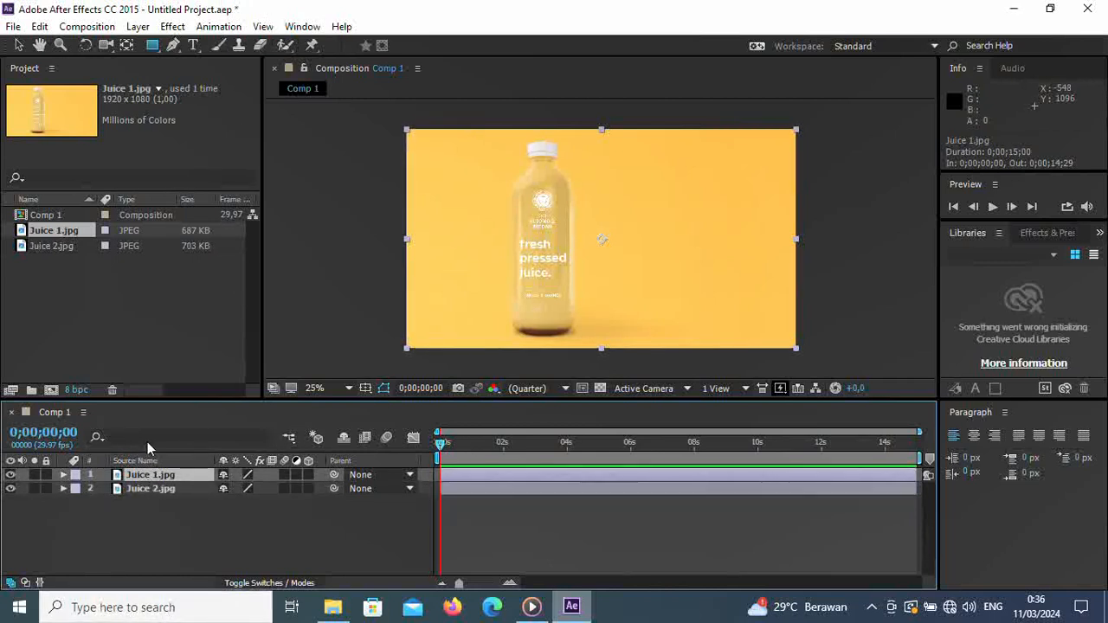
drag(151, 50, 202, 54)
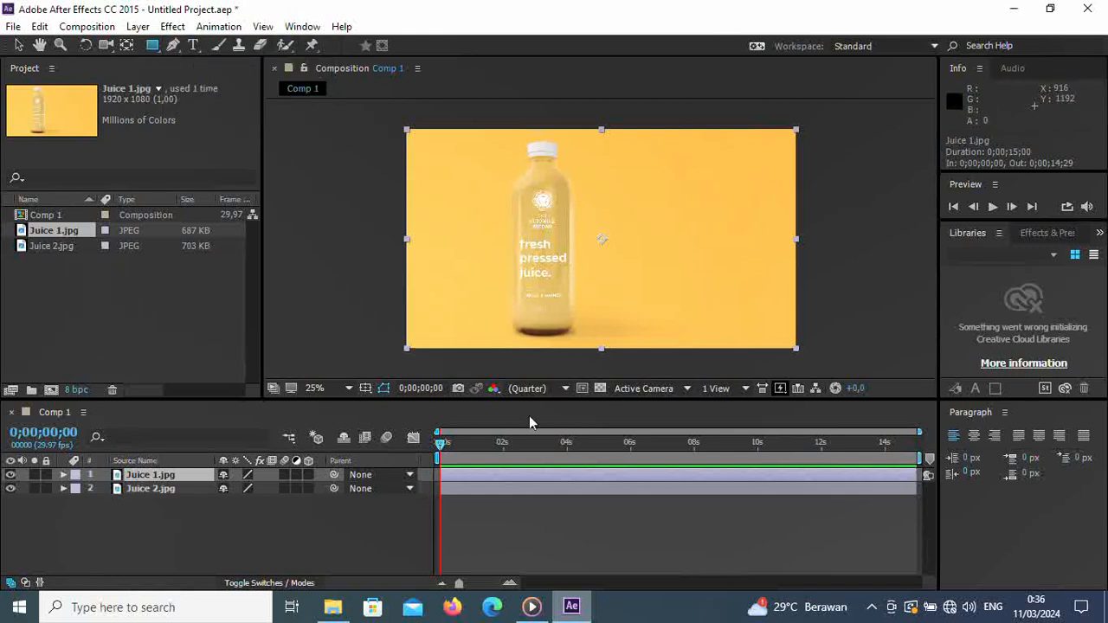
mouse_move(402, 367)
mouse_down()
mouse_move(575, 353)
mouse_move(750, 248)
mouse_move(754, 292)
mouse_move(760, 225)
mouse_move(768, 301)
mouse_up()
key(ctrl+z)
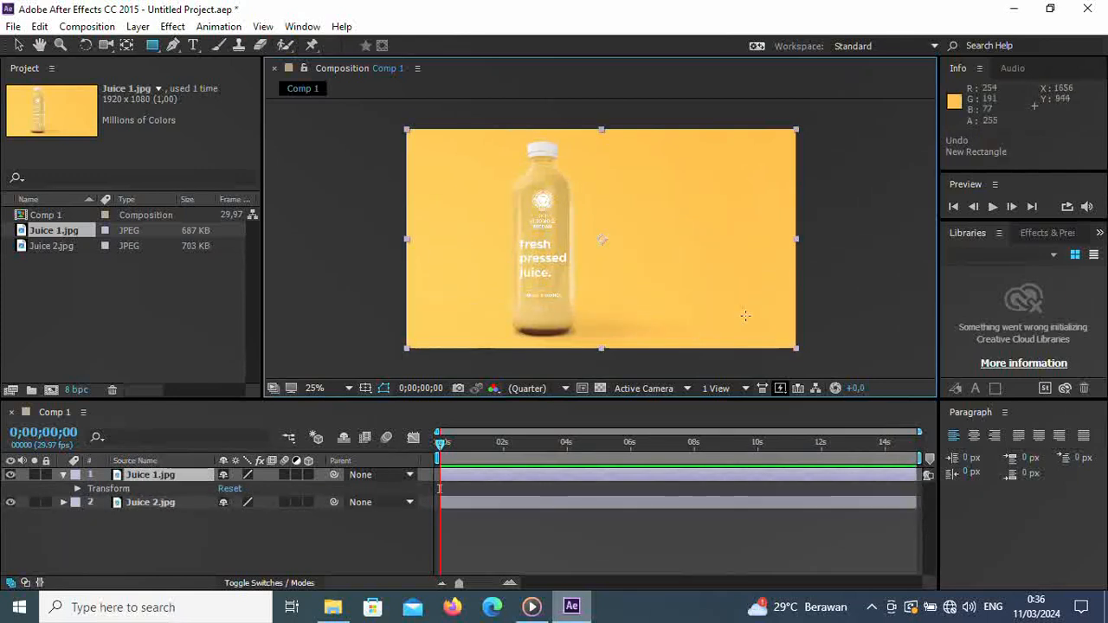
- Draw a rectangular mask on the Juice 1.jpg layer enclosing the whole image, from about -80, -40 to about 2232, 1084
click(145, 478)
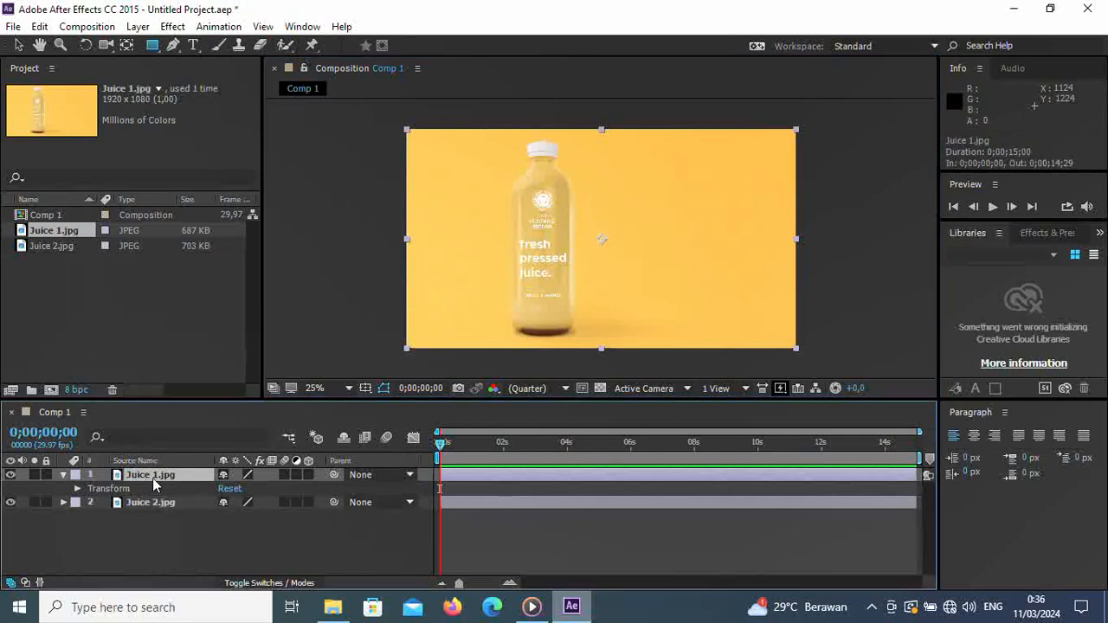
click(152, 46)
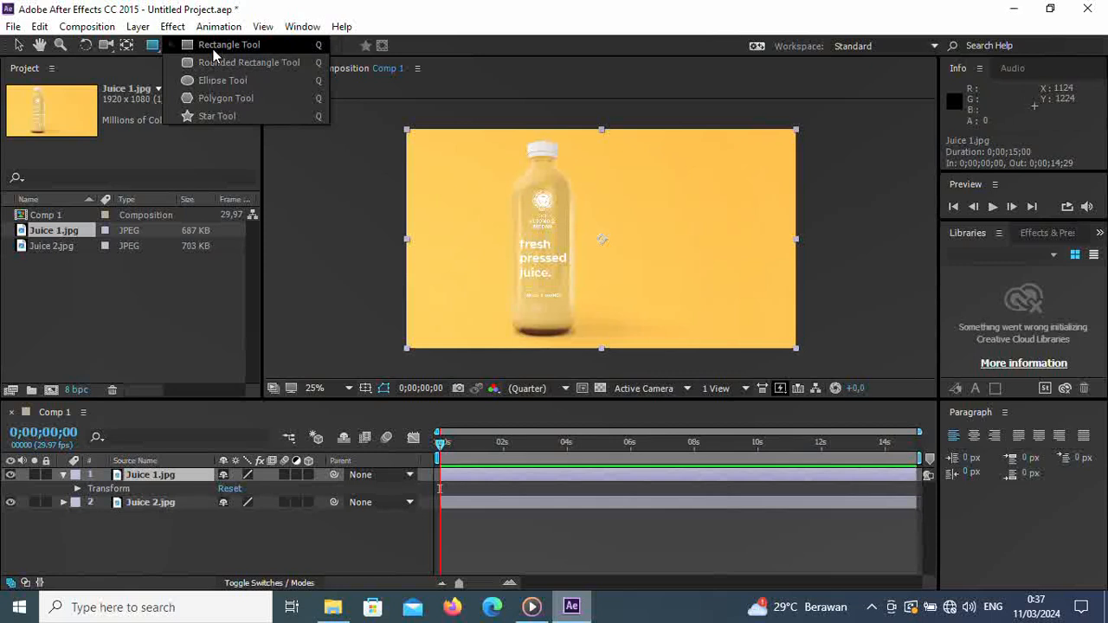
click(214, 55)
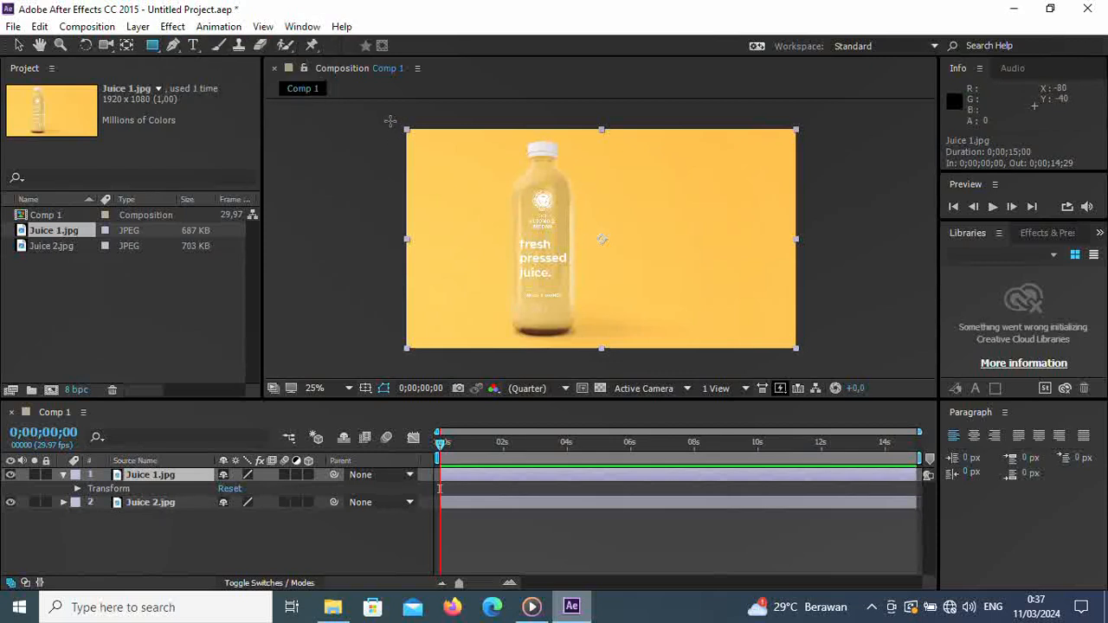
drag(390, 121, 860, 349)
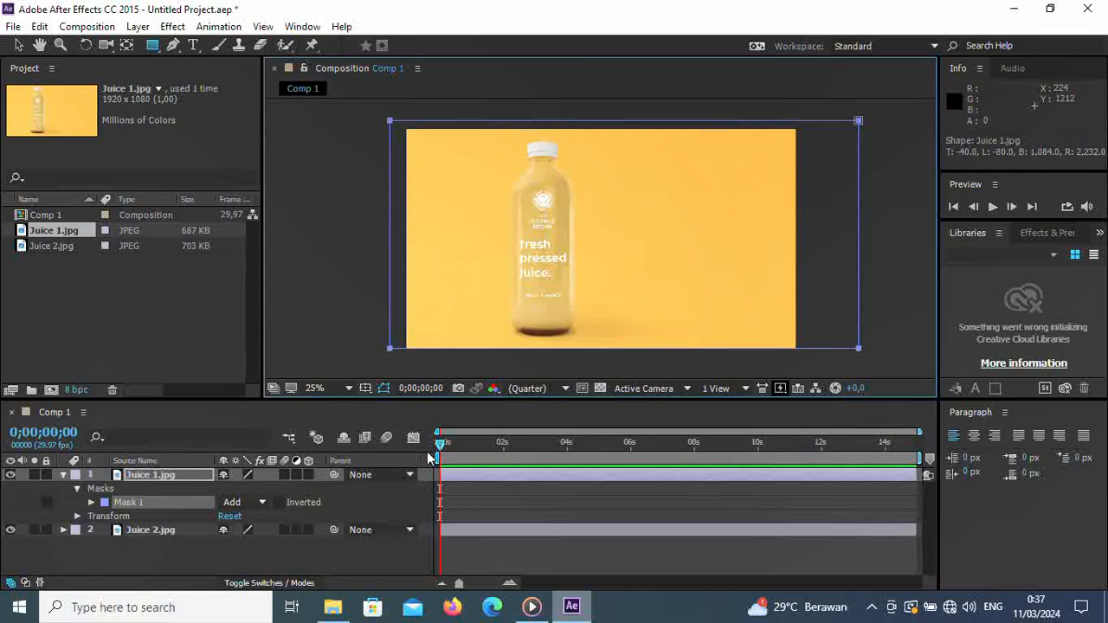
- Add a Mask Path keyframe for Mask 1 on the Juice 1.jpg layer at 0;00;02;01
drag(444, 449, 505, 456)
drag(460, 583, 476, 585)
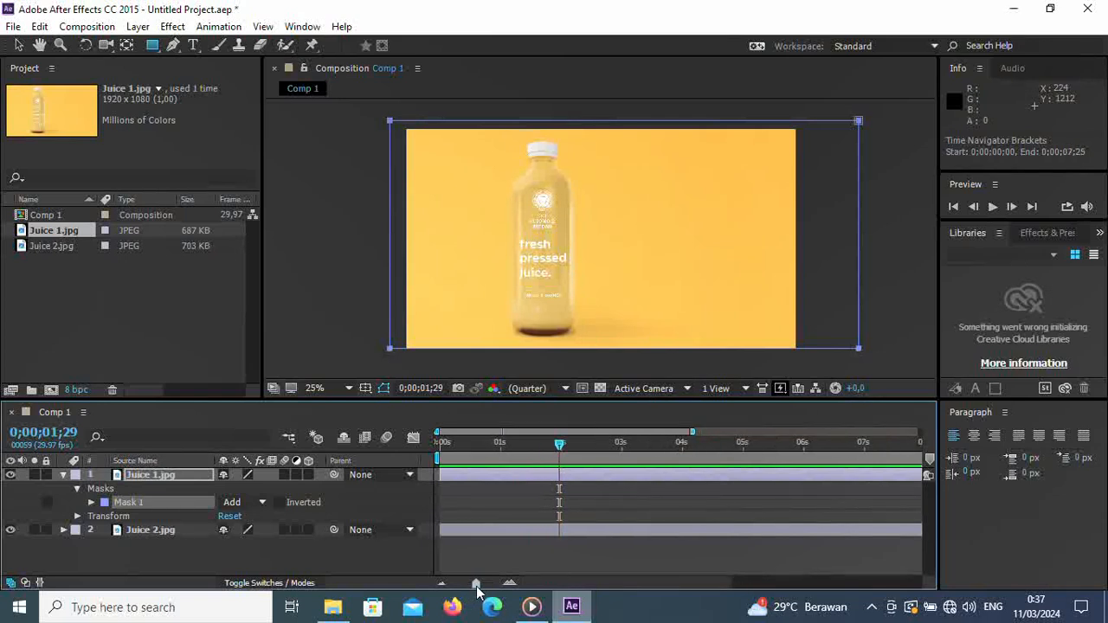
mouse_move(558, 449)
mouse_down()
mouse_move(573, 449)
mouse_move(563, 451)
mouse_up()
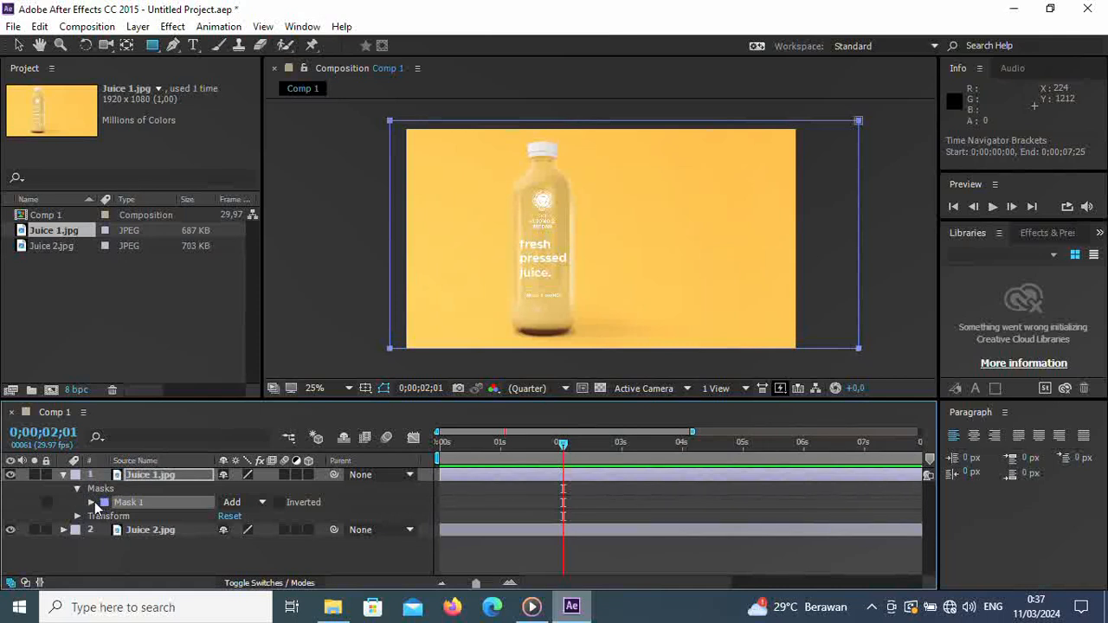
click(92, 504)
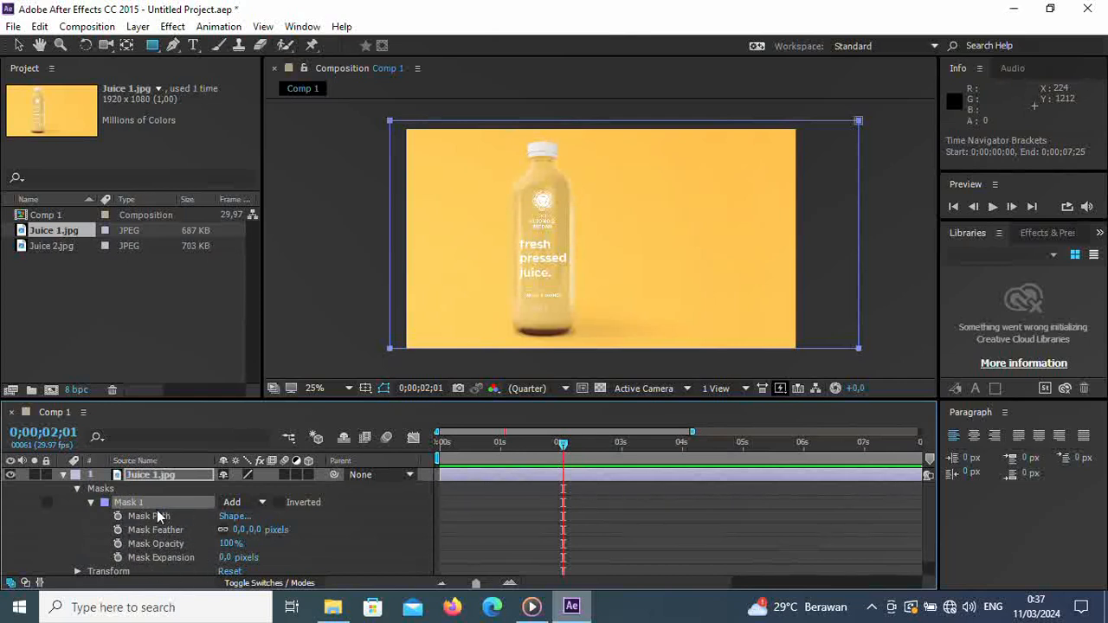
click(119, 517)
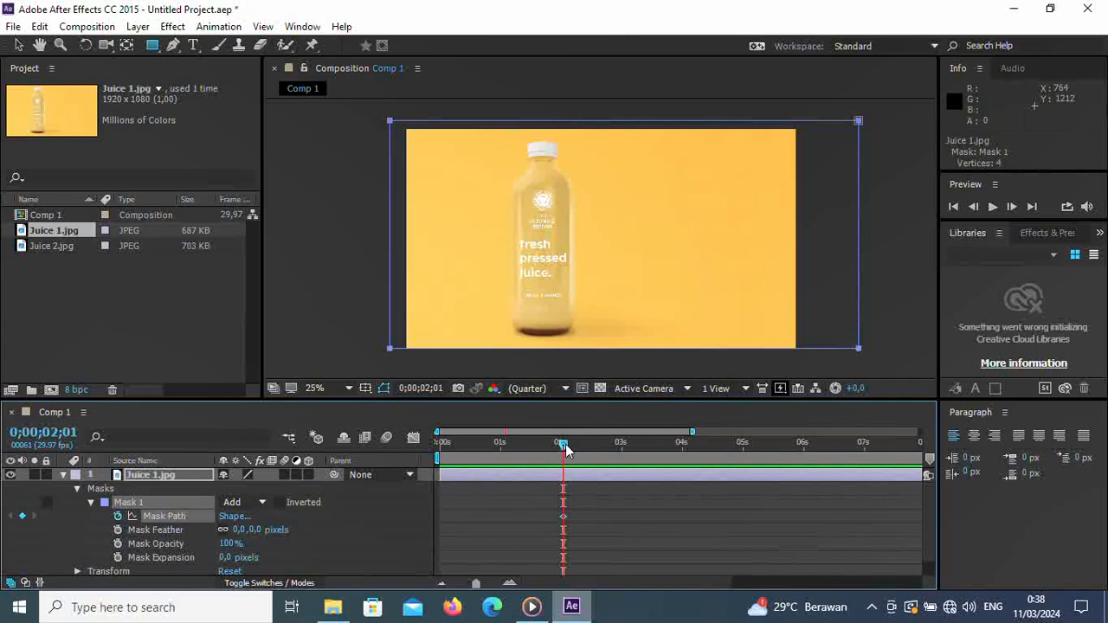
- At 0;00;05;00, shift Mask 1 slightly, then raise its lower edge to the image's top, shrinking its height to about 4.6%
drag(562, 448, 748, 461)
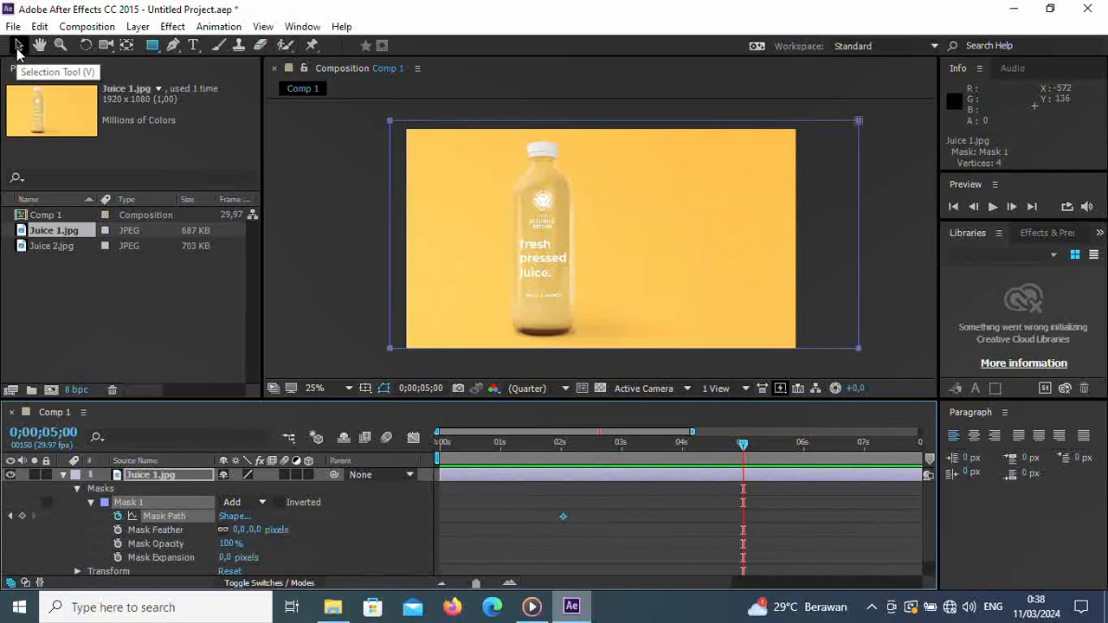
click(23, 52)
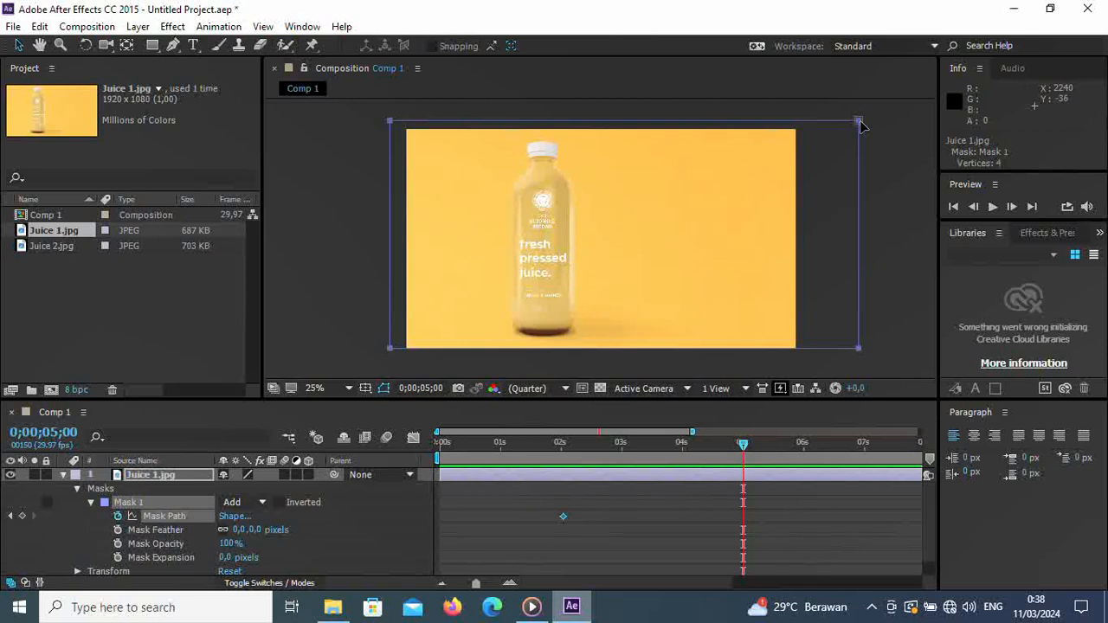
drag(860, 127, 849, 126)
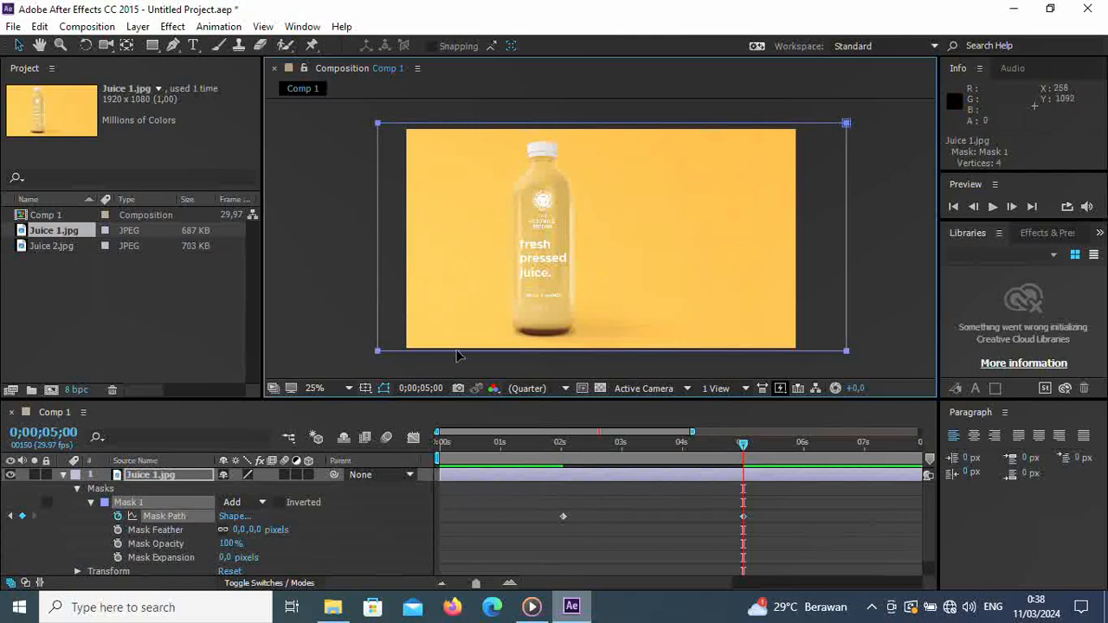
double_click(380, 352)
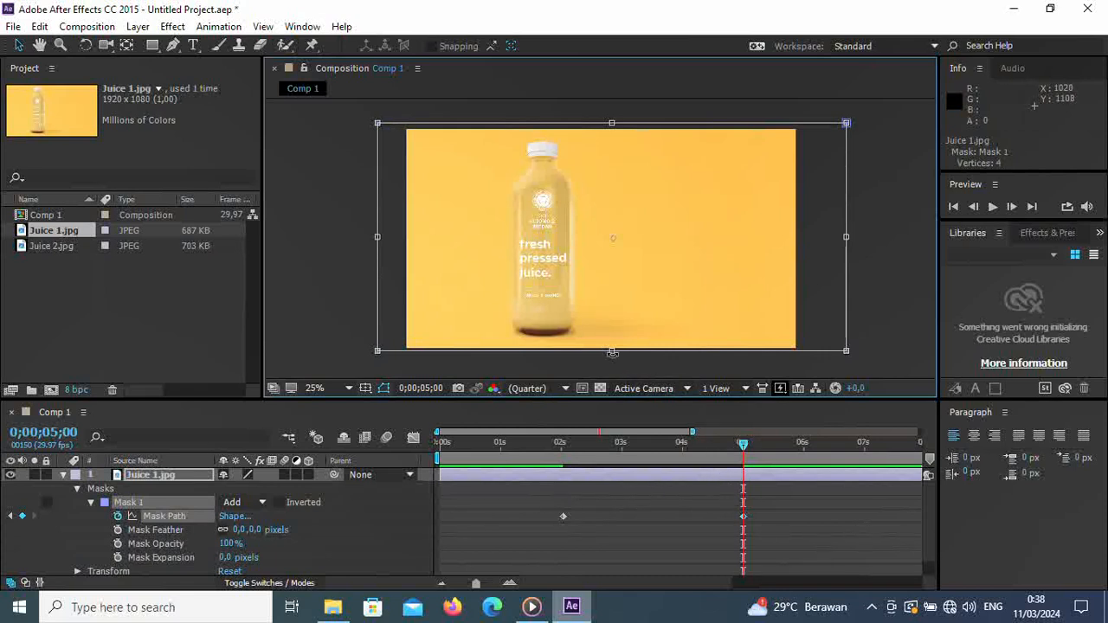
drag(611, 350, 621, 132)
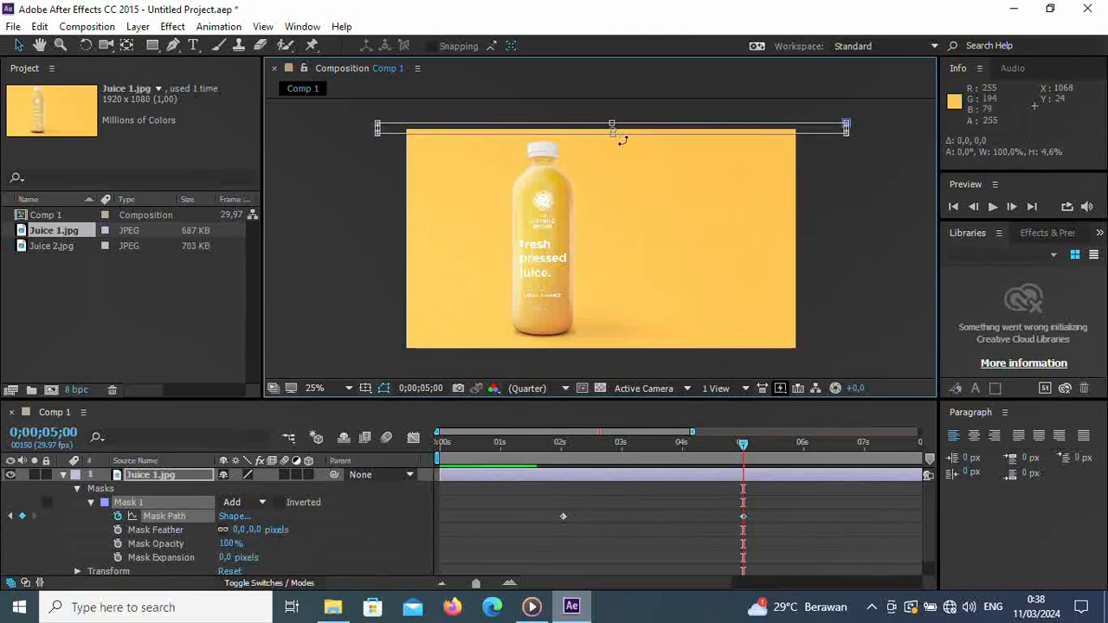
- Play back the bottle-filling mask animation from 0;00;01;02 and collapse the Juice 1.jpg layer's properties
click(504, 443)
key(space)
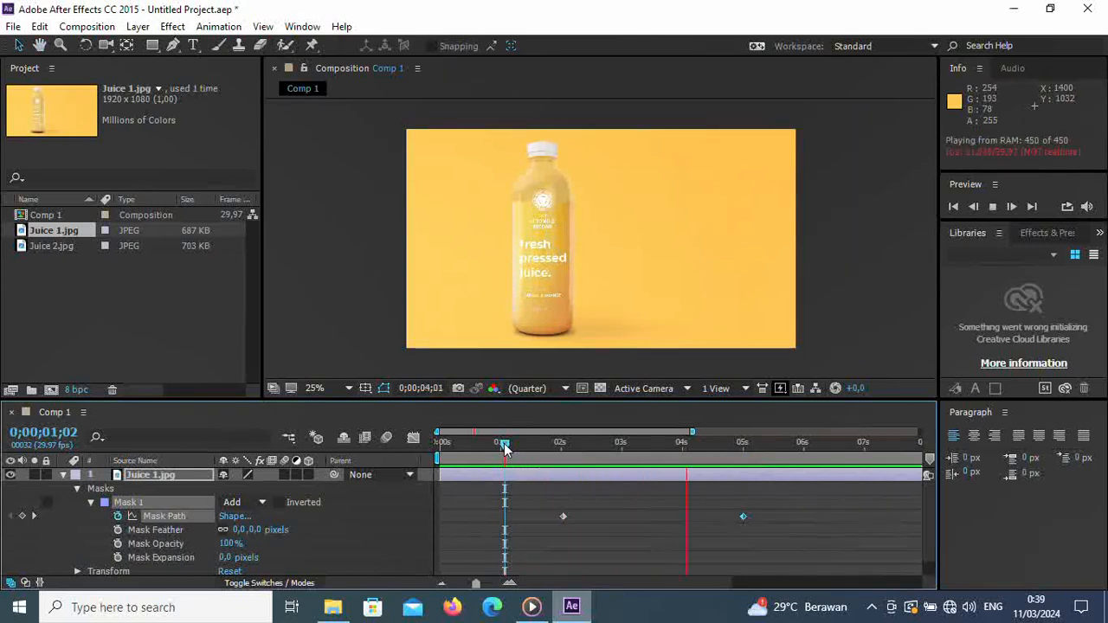
key(space)
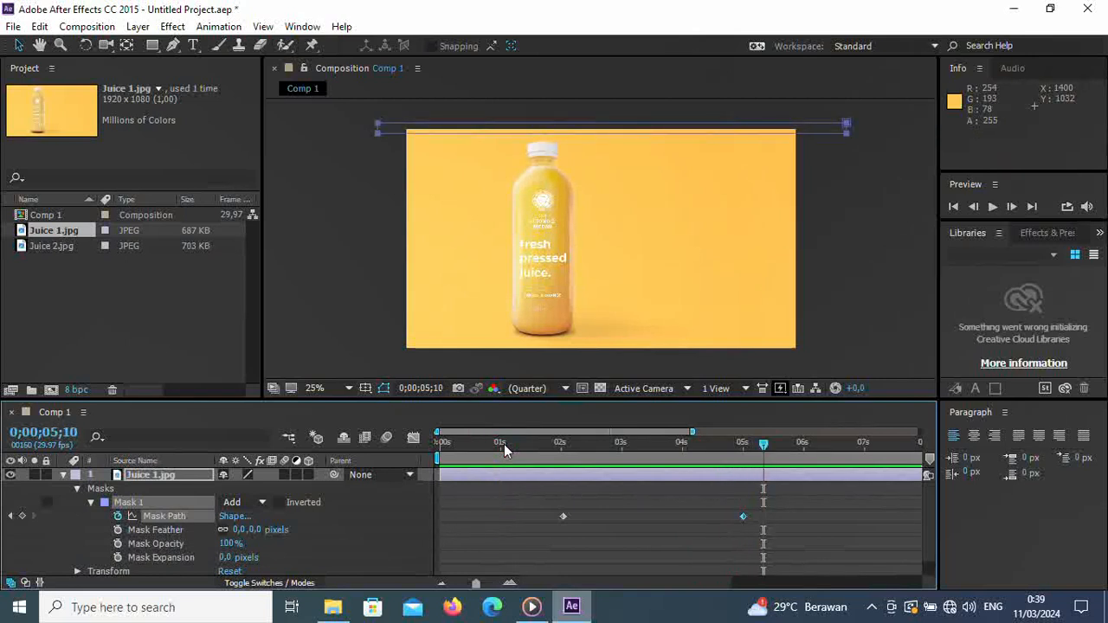
click(63, 476)
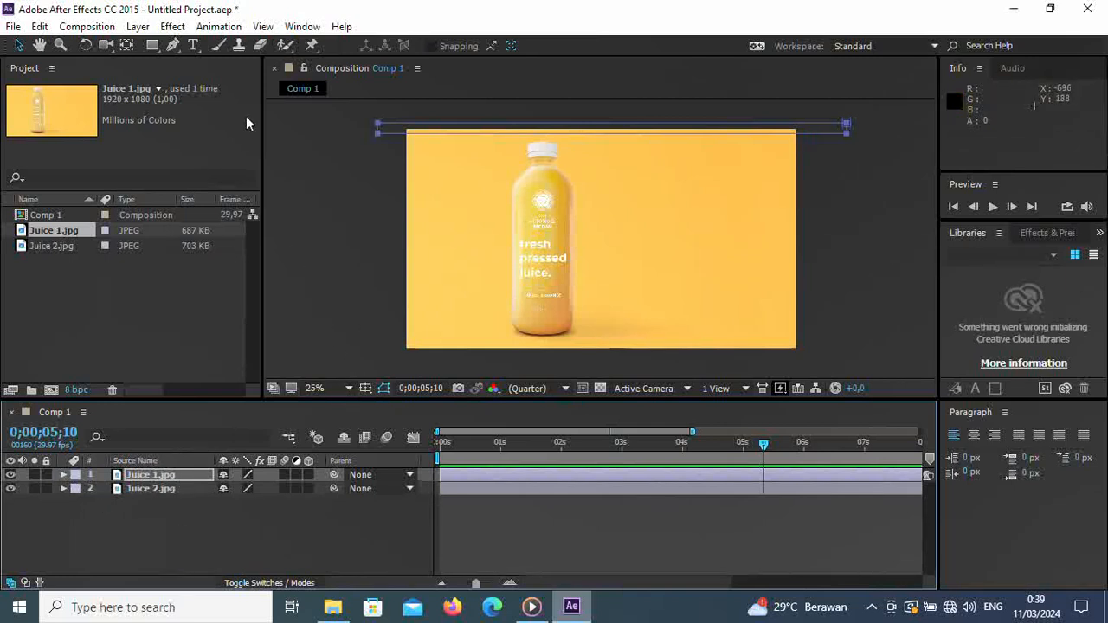
- Add a text layer reading "Juice ABC" beside the bottle's neck and set its font size to 89 px
click(194, 46)
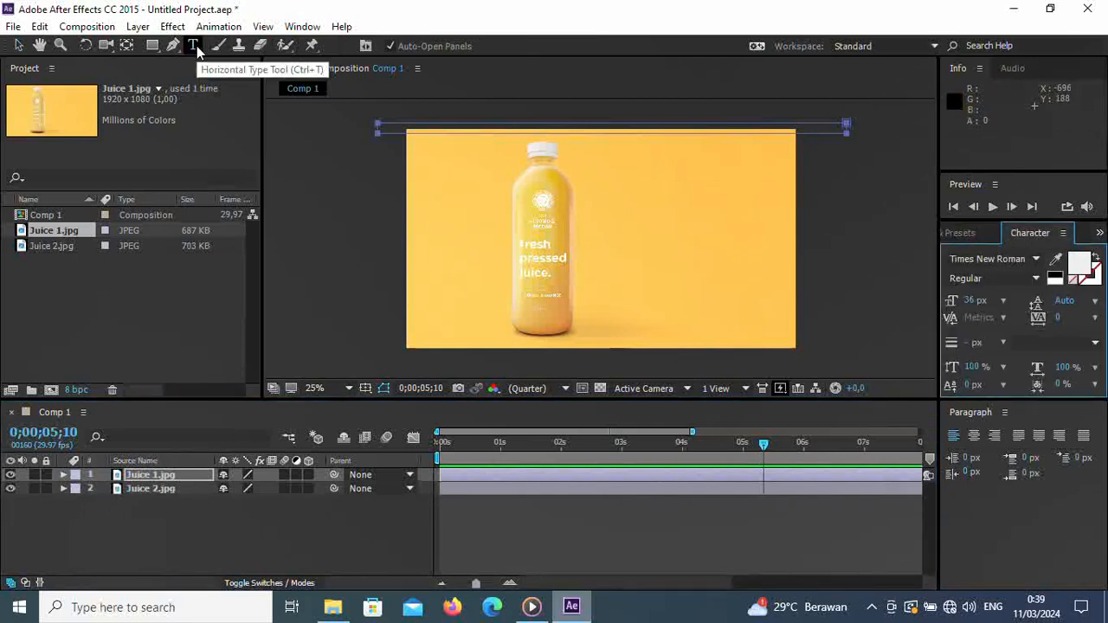
click(597, 176)
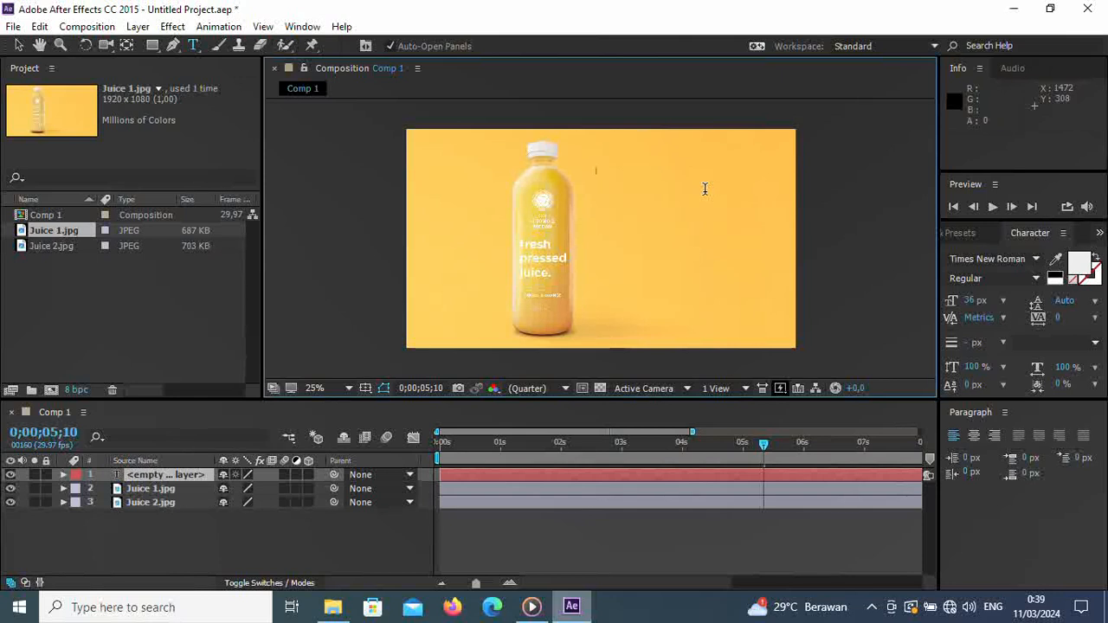
text(Jui)
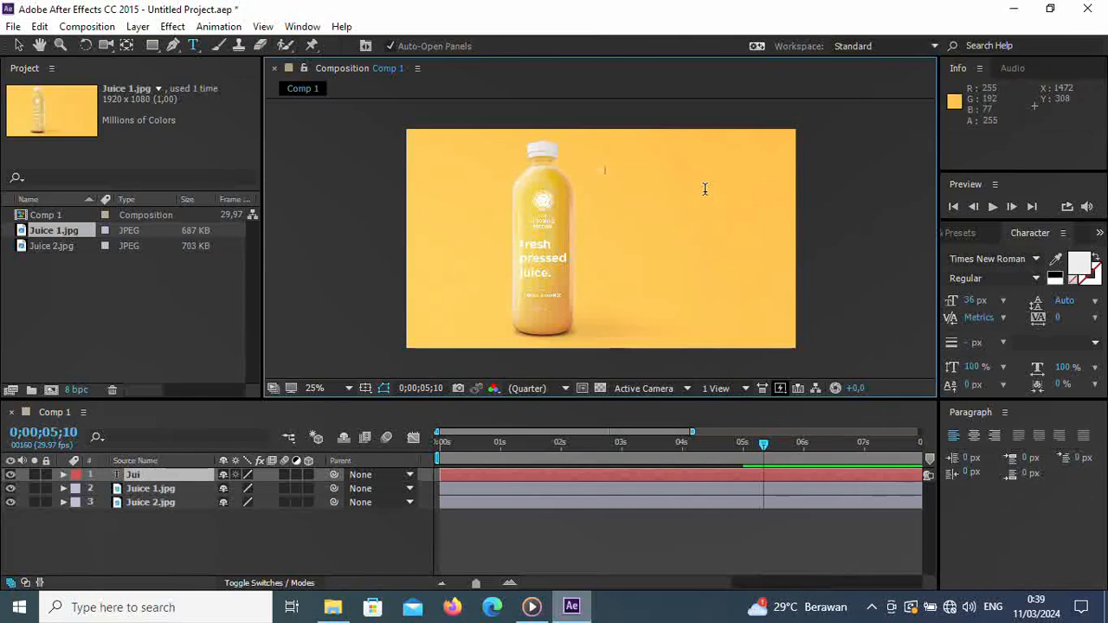
text(ce)
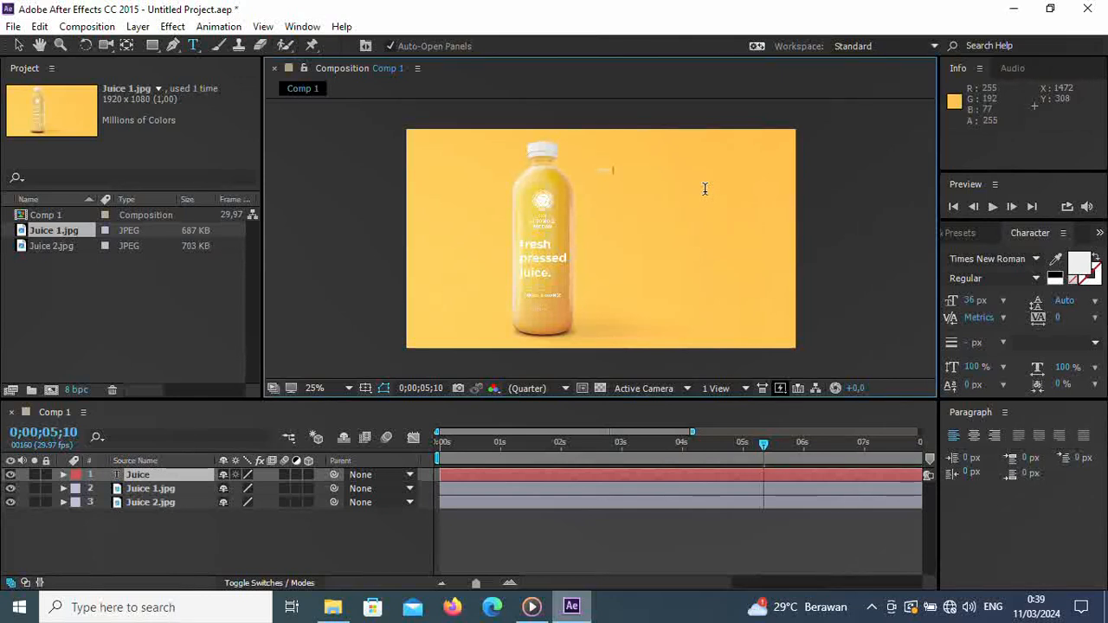
text( ABC)
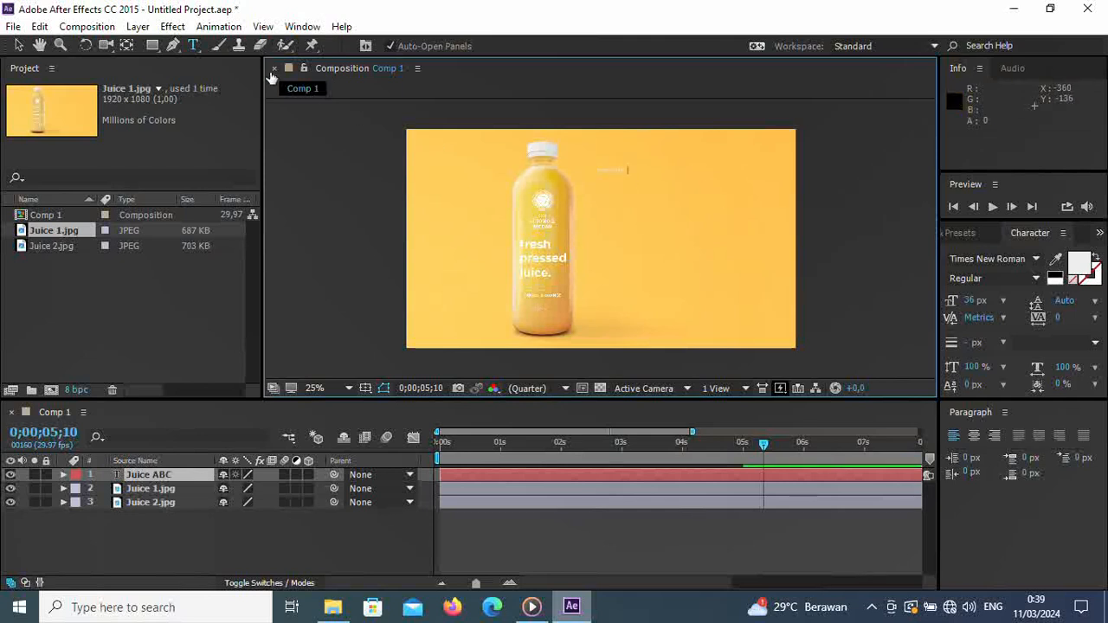
click(19, 47)
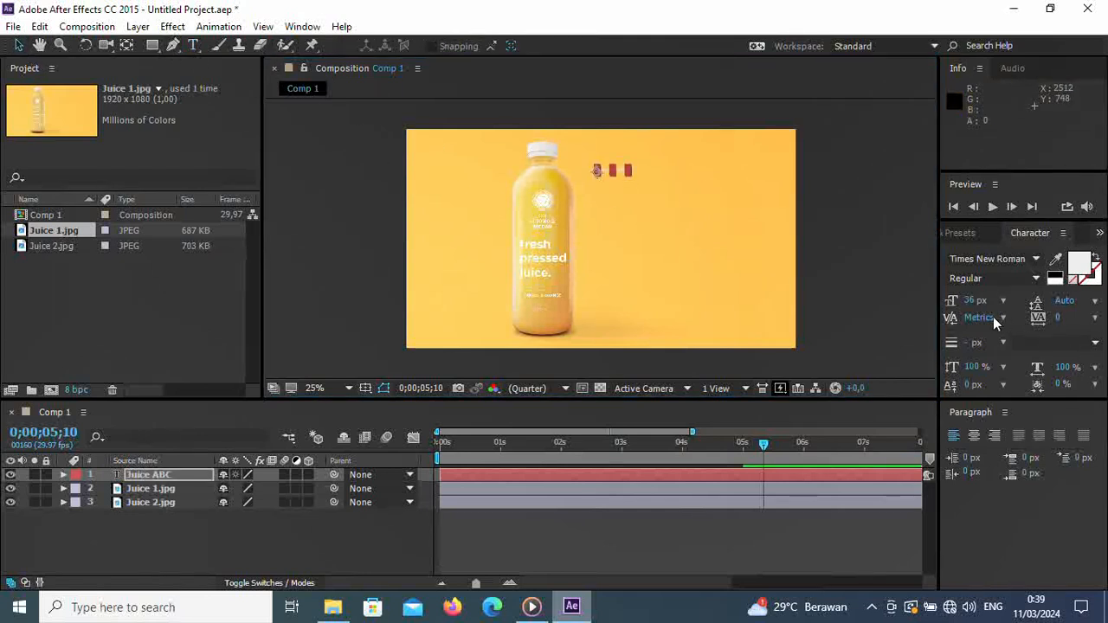
drag(976, 303, 1025, 299)
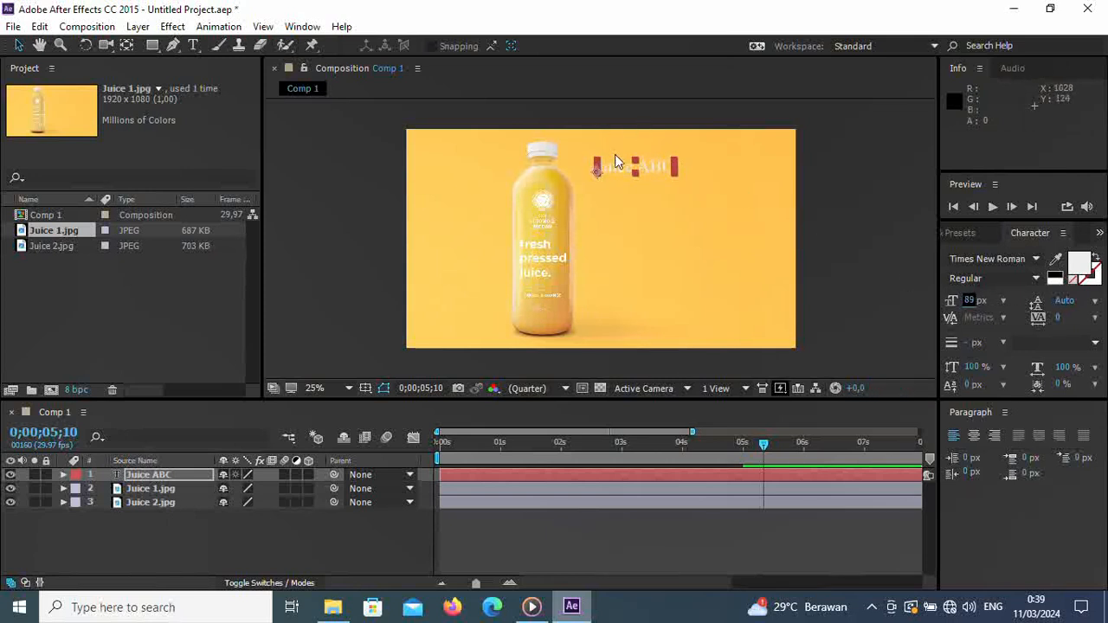
- Move the "Juice ABC" text down to about 940, 280 and change its font to Tw Cen MT Condensed
drag(619, 167, 619, 179)
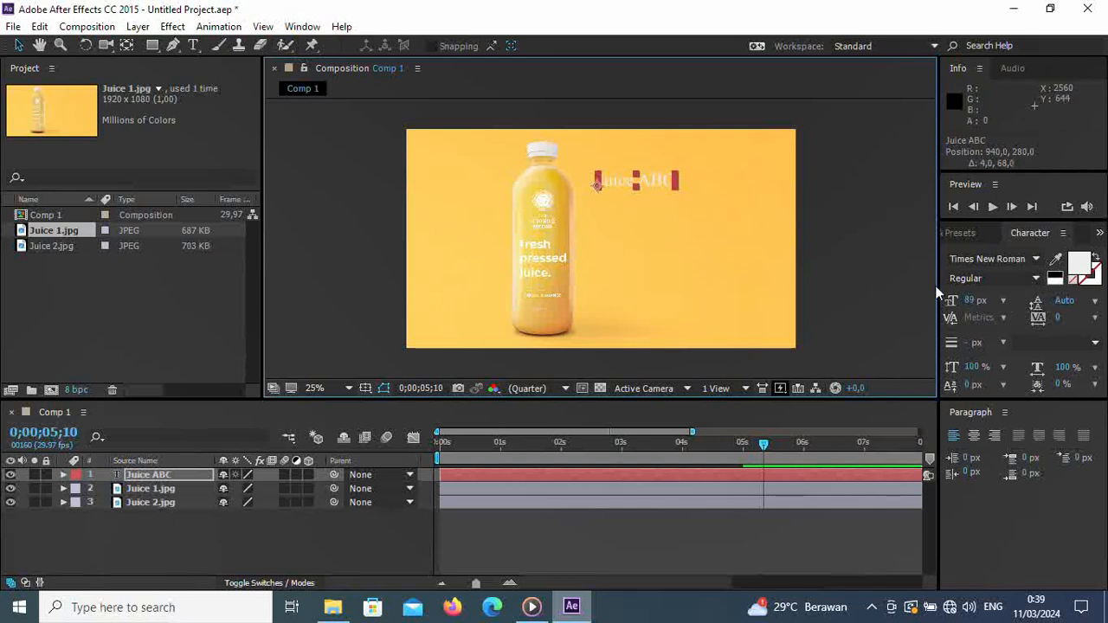
double_click(664, 183)
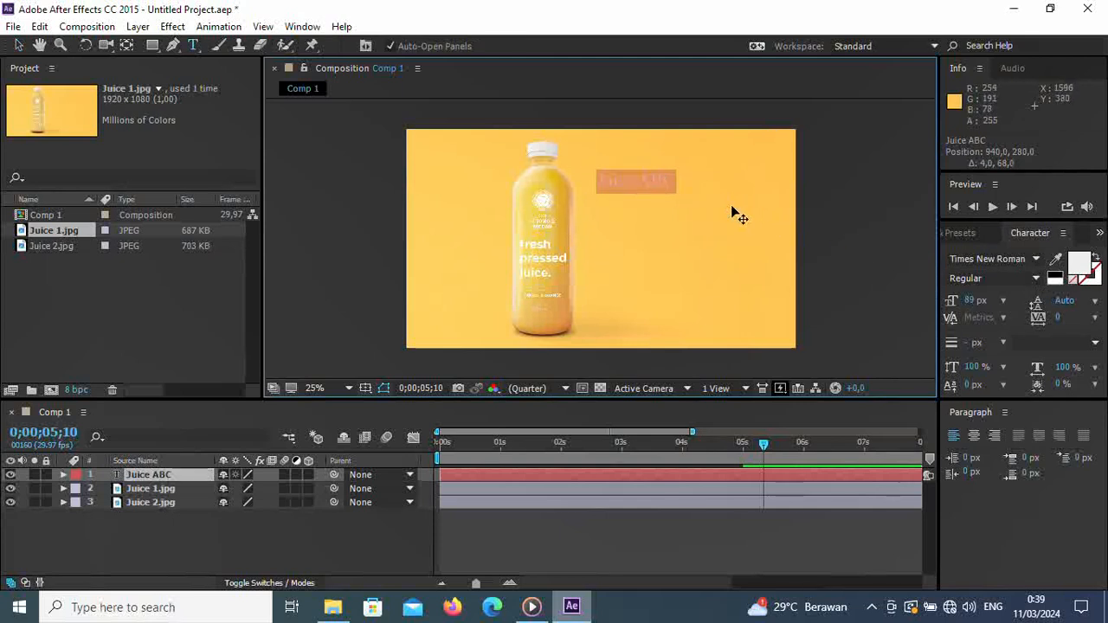
click(1036, 259)
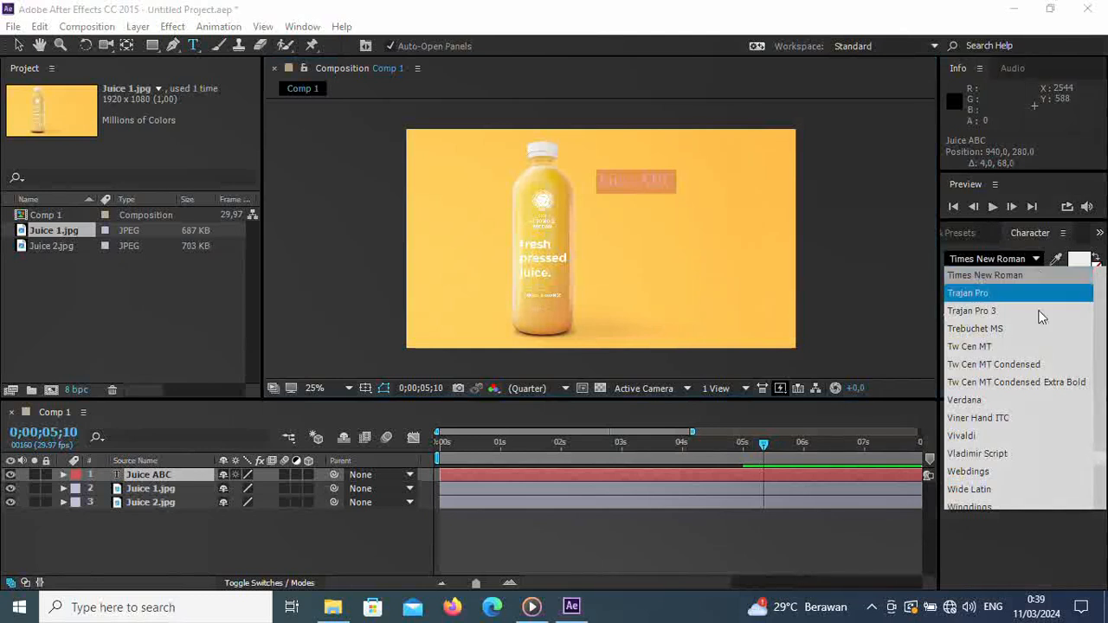
click(1002, 402)
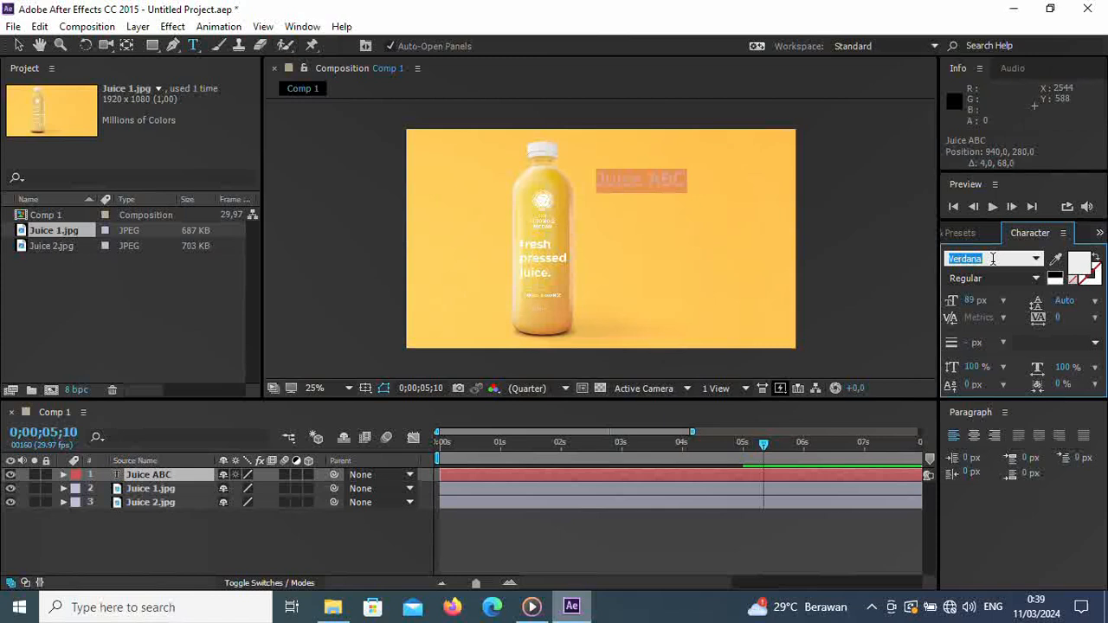
scroll(993, 259, up, 2)
scroll(993, 259, up, 1)
scroll(993, 259, down, 1)
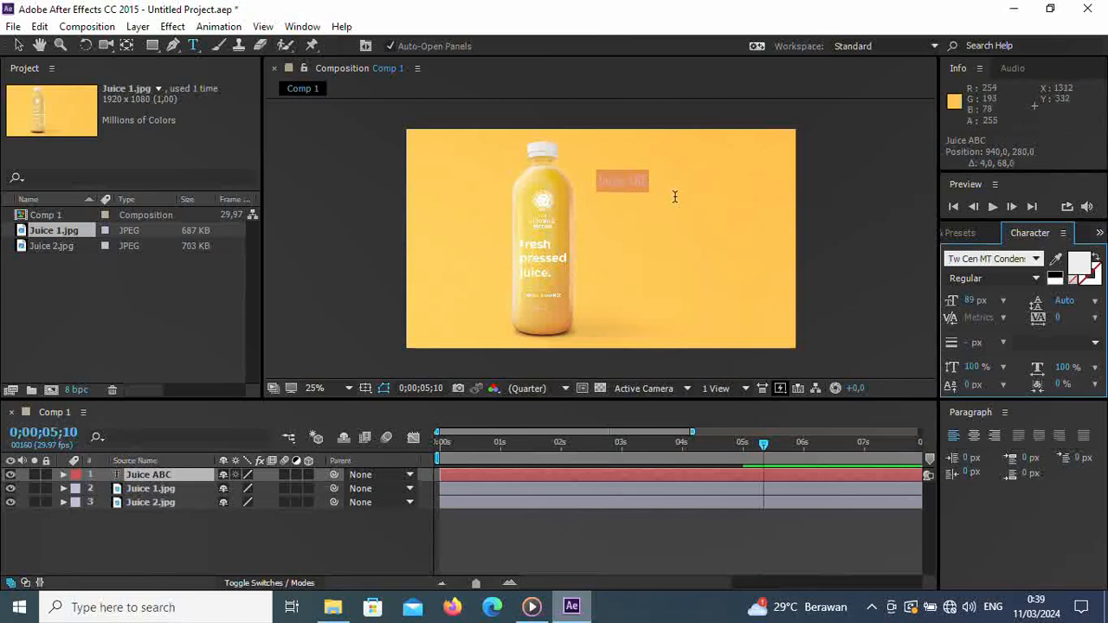
- Add three lines below "Juice ABC": "Nikmati kesegaran", "Yang Luar Biasa" and "Dapat Di toko Toko Terdekat"
click(648, 179)
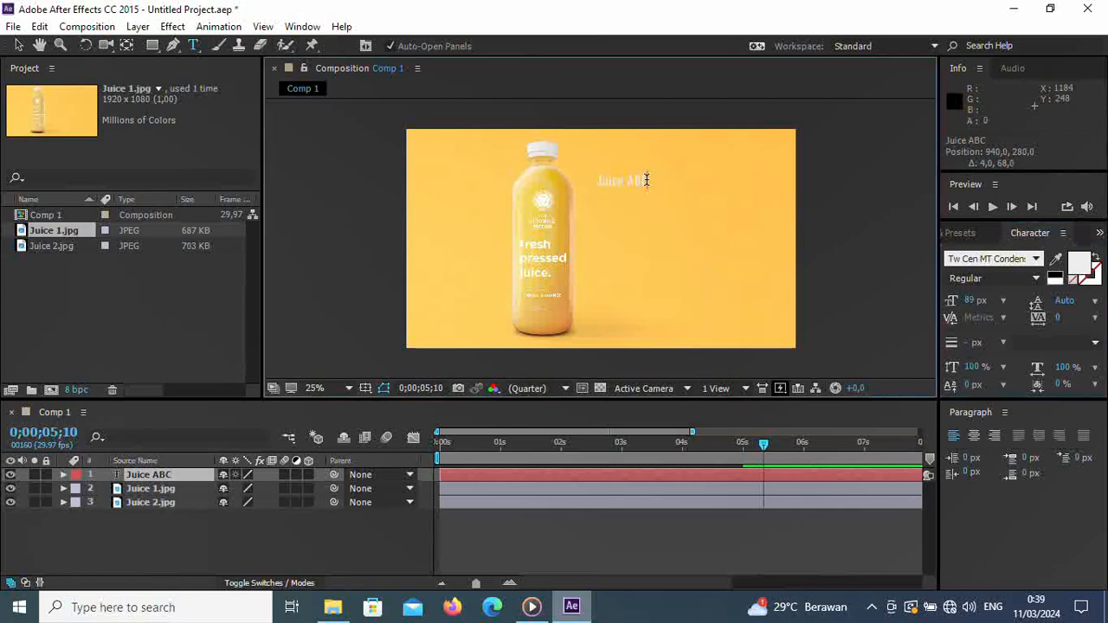
key(Return)
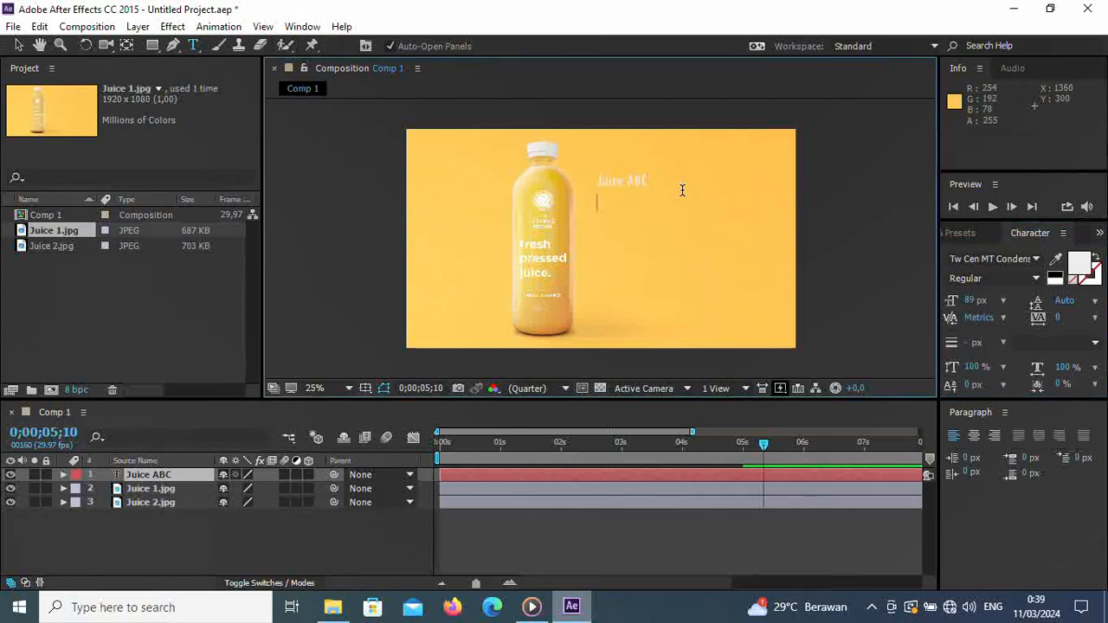
text(Nik)
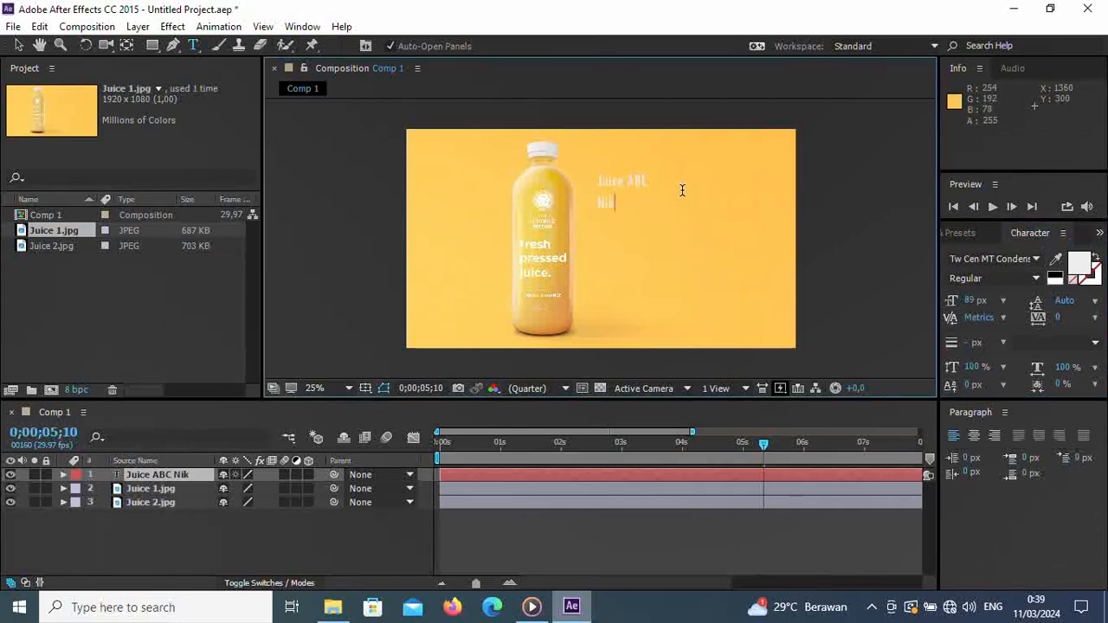
text(mati kesegaran )
text(n)
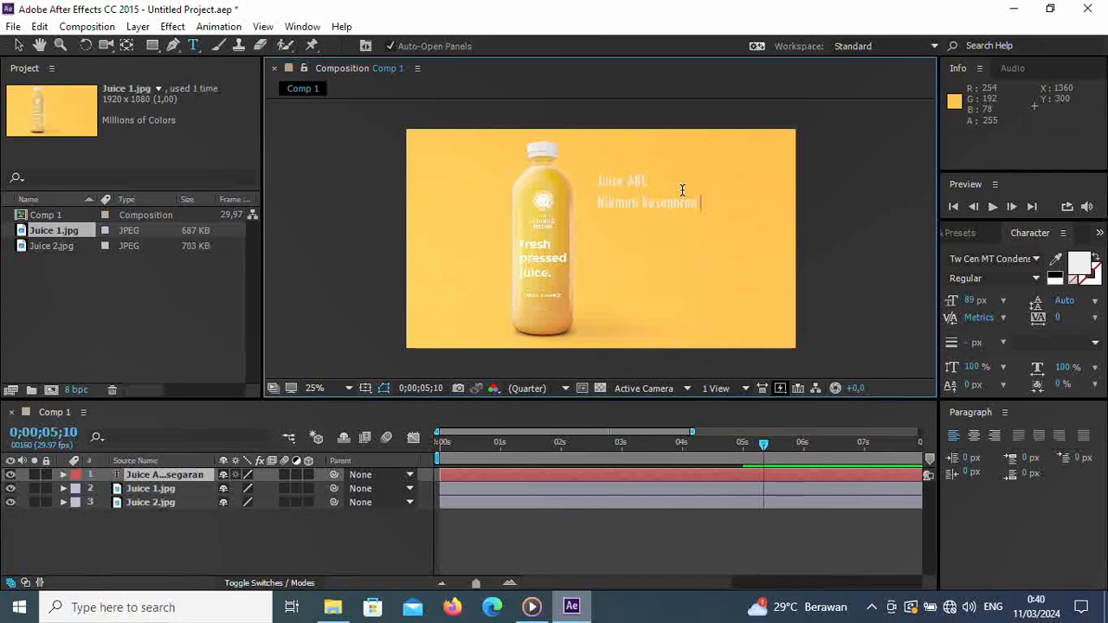
key(Return)
text(Yang Luar)
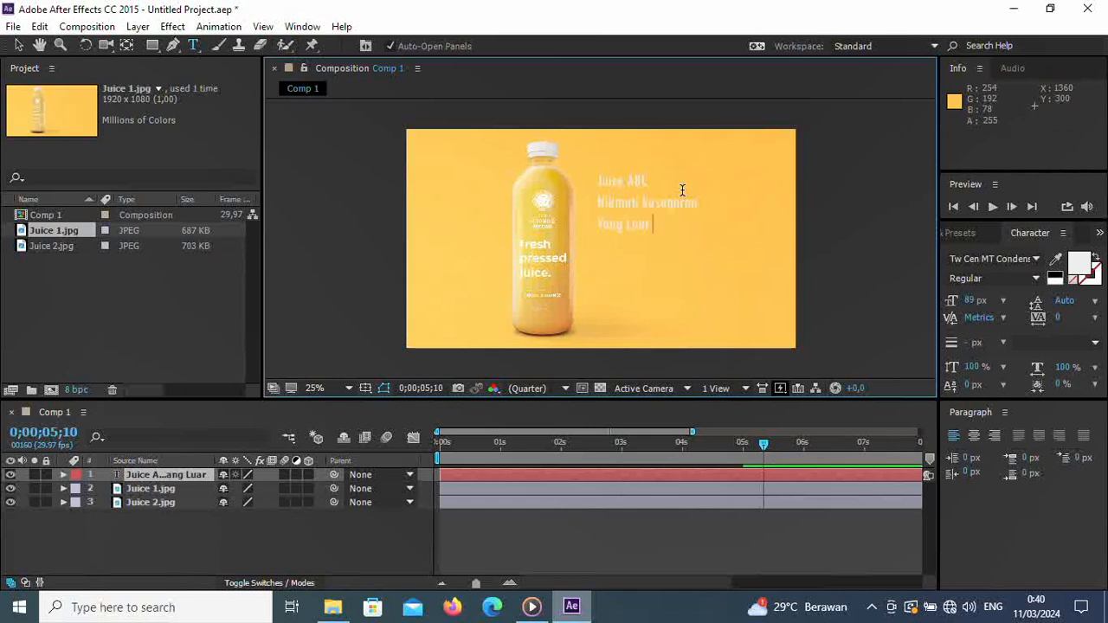
text( Biasa)
key(Return)
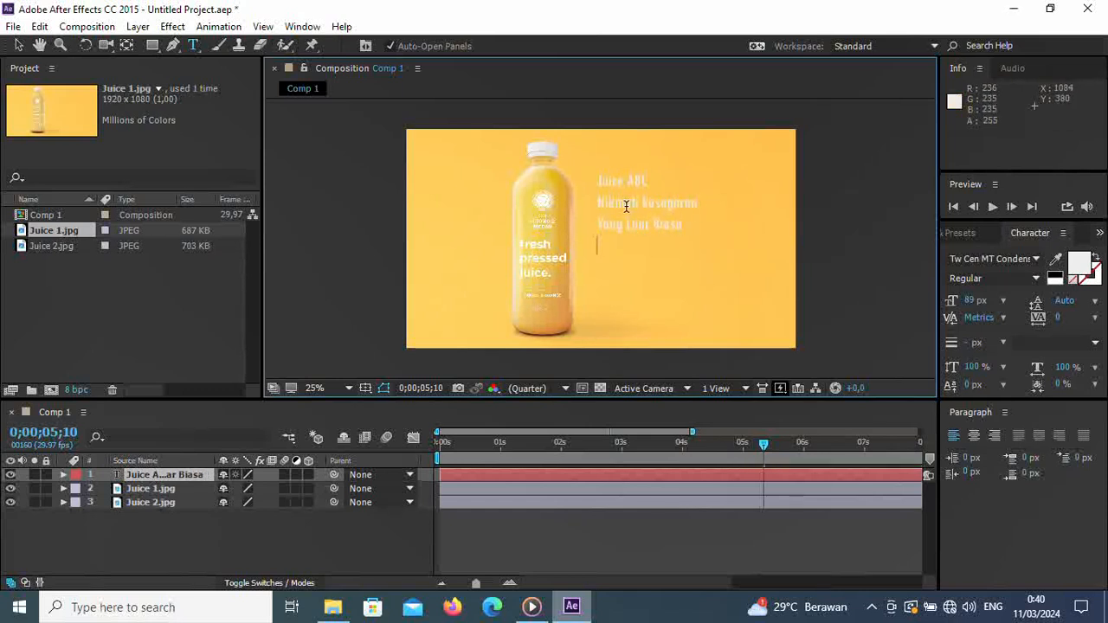
text(Dapat Di toko)
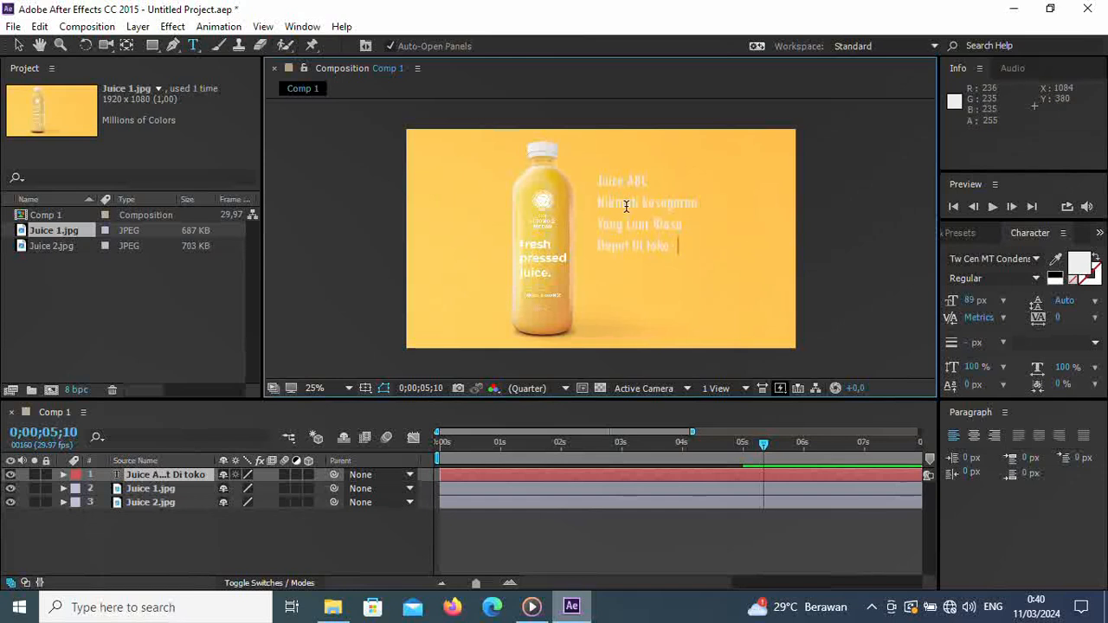
text( Toko Ter)
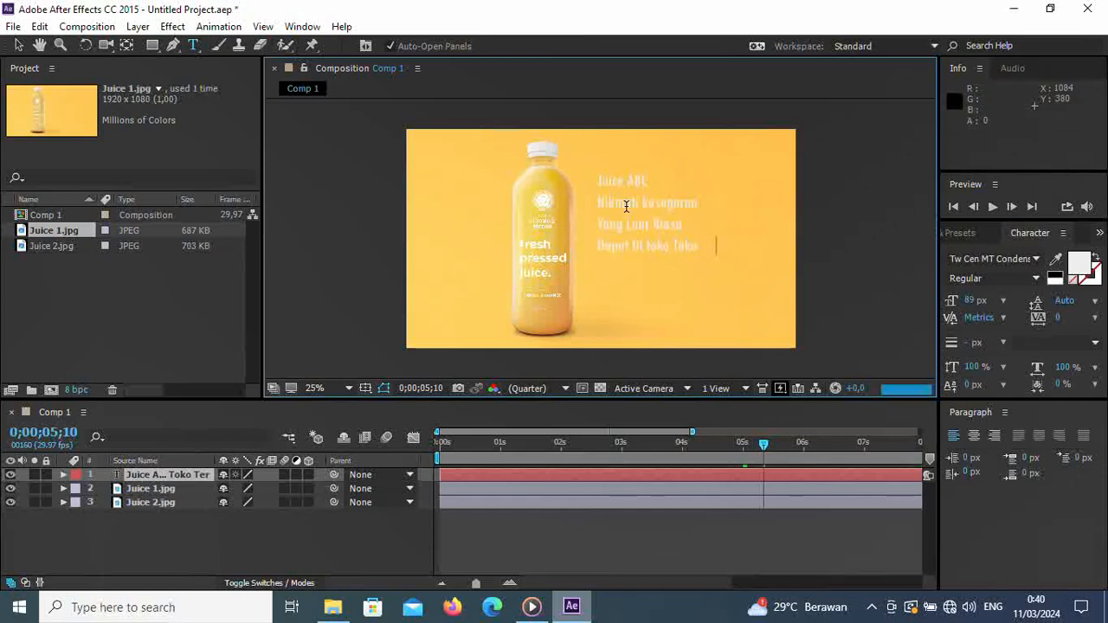
text(dekat)
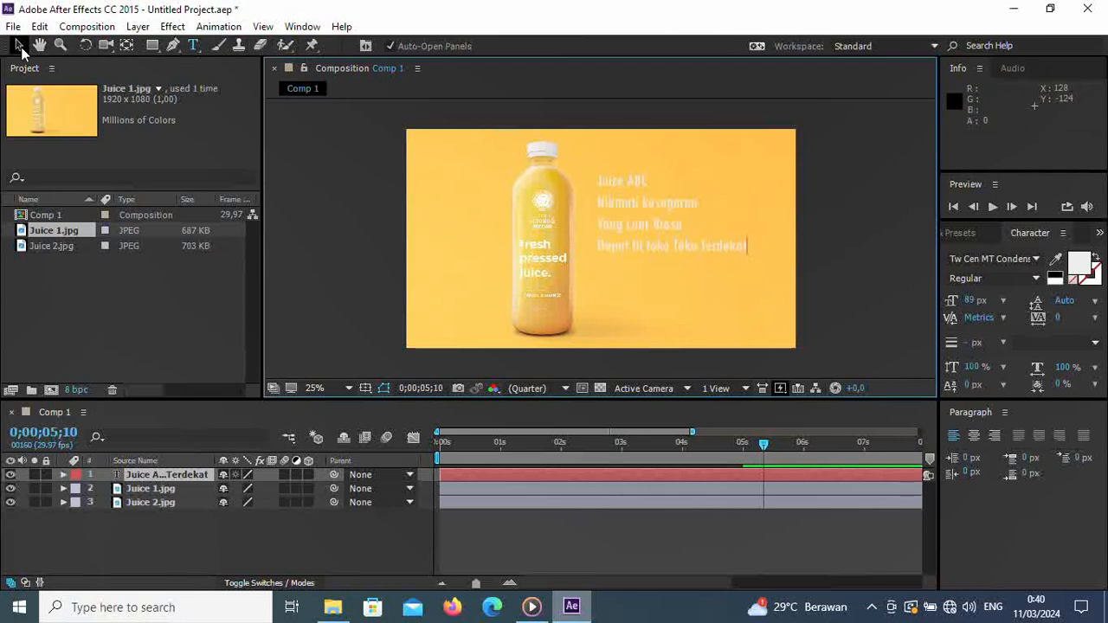
click(20, 47)
- Set the text from "Nikmati kesegaran" through "Dapat Di toko Toko" to a font size of 81 px
double_click(699, 227)
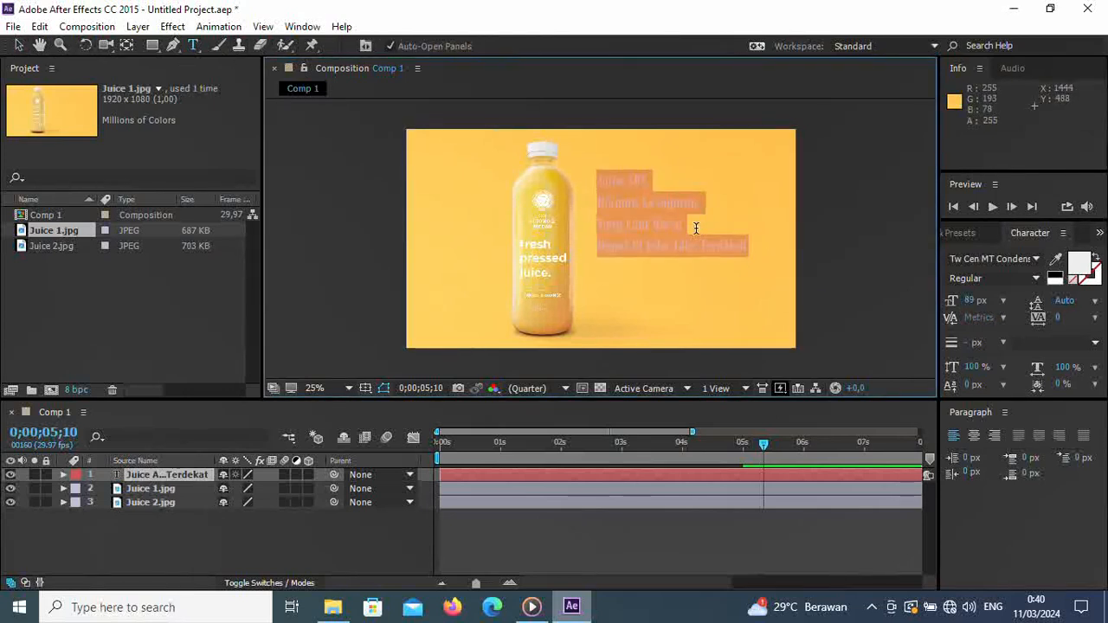
drag(703, 246, 626, 213)
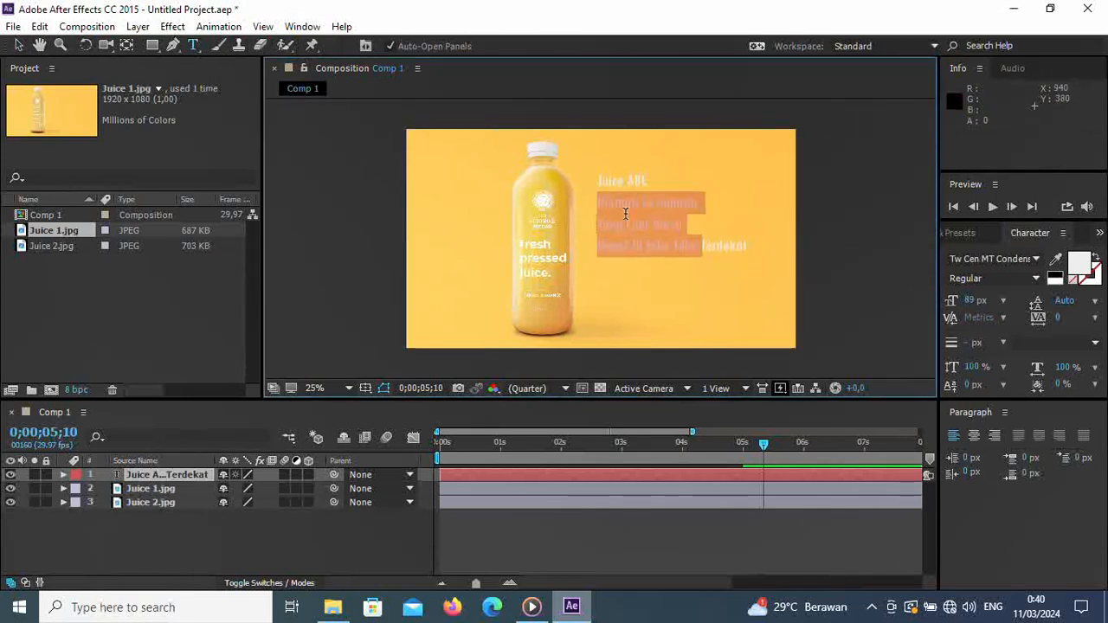
drag(975, 300, 946, 301)
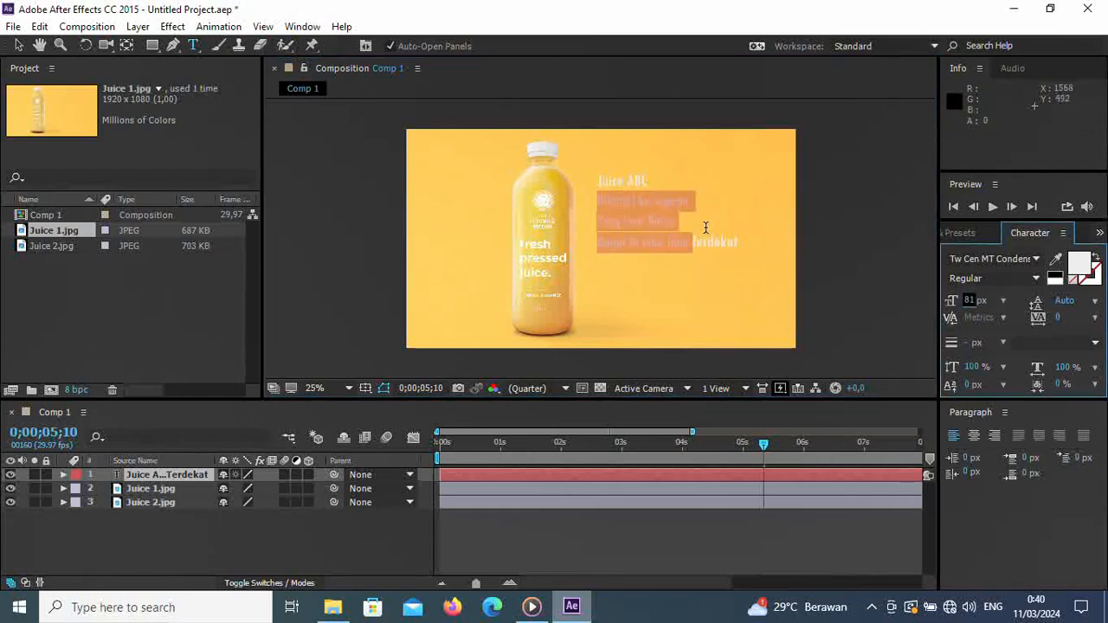
- Enlarge the two middle lines, "Nikmati kesegaran" and "Yang Luar Biasa", to a font size of 159 px
click(699, 230)
drag(683, 225, 616, 201)
click(687, 201)
drag(677, 222, 597, 200)
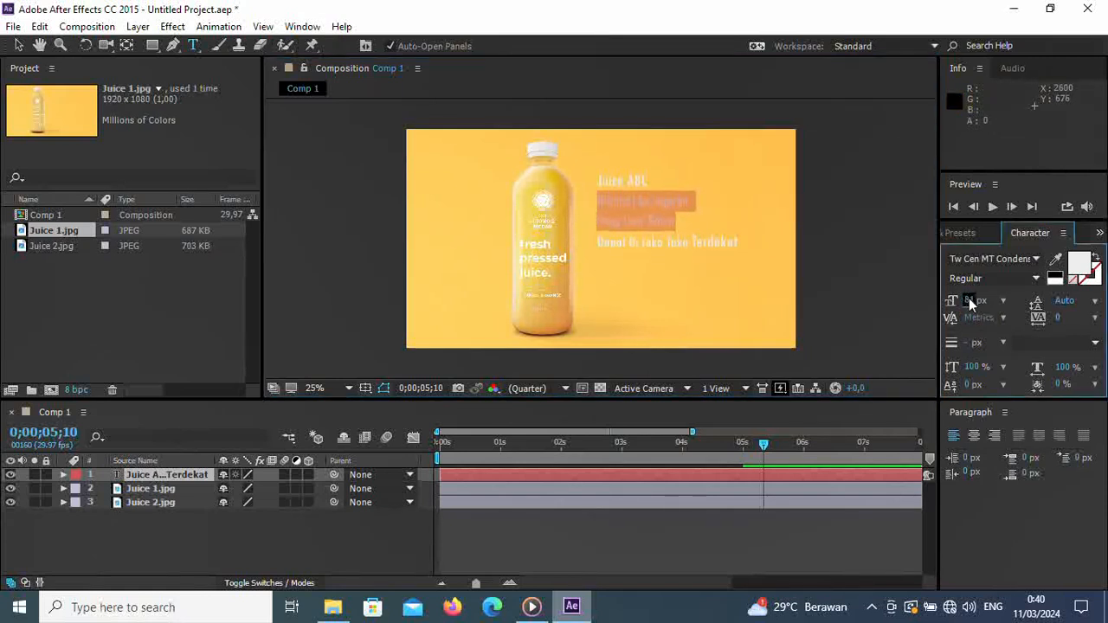
drag(969, 300, 1035, 290)
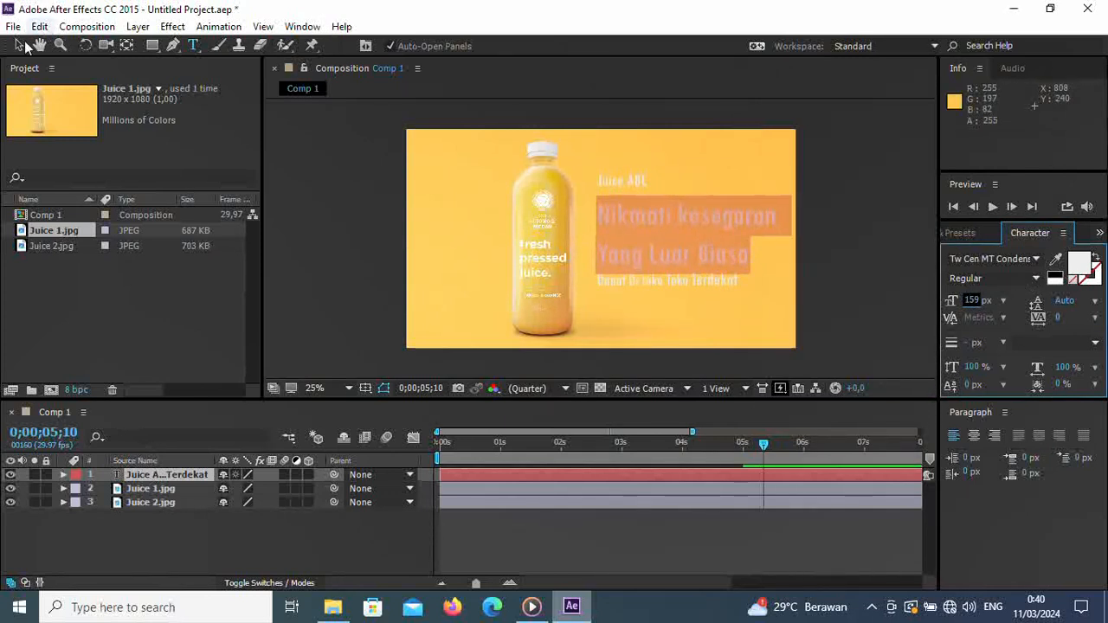
click(18, 45)
- Deselect the text layer and lock the Juice 1.jpg and Juice 2.jpg layers
click(823, 273)
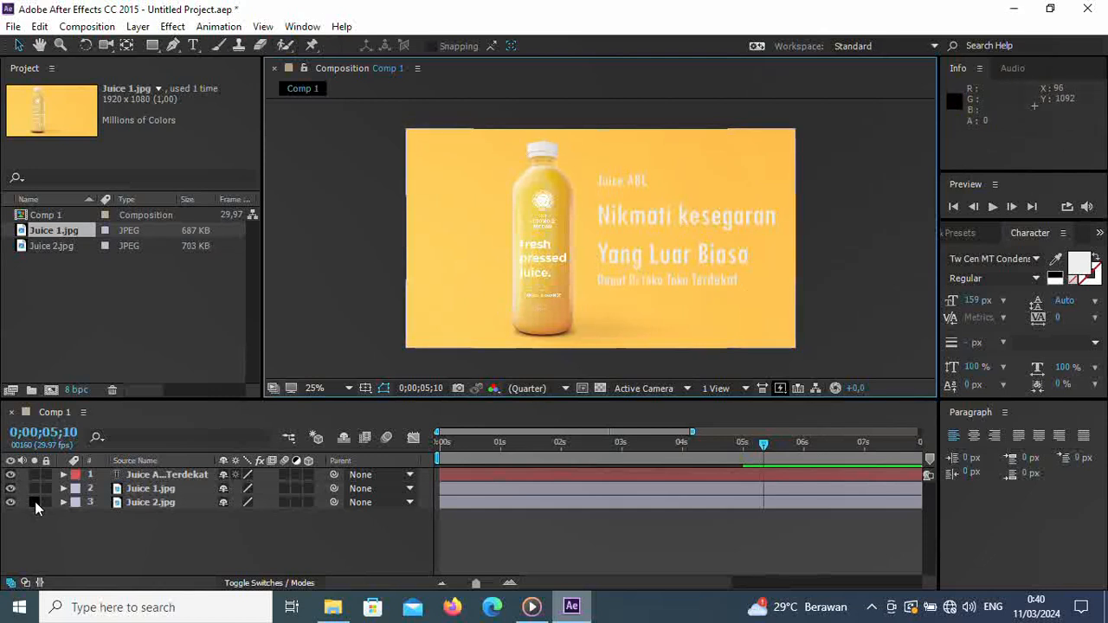
drag(47, 500, 47, 488)
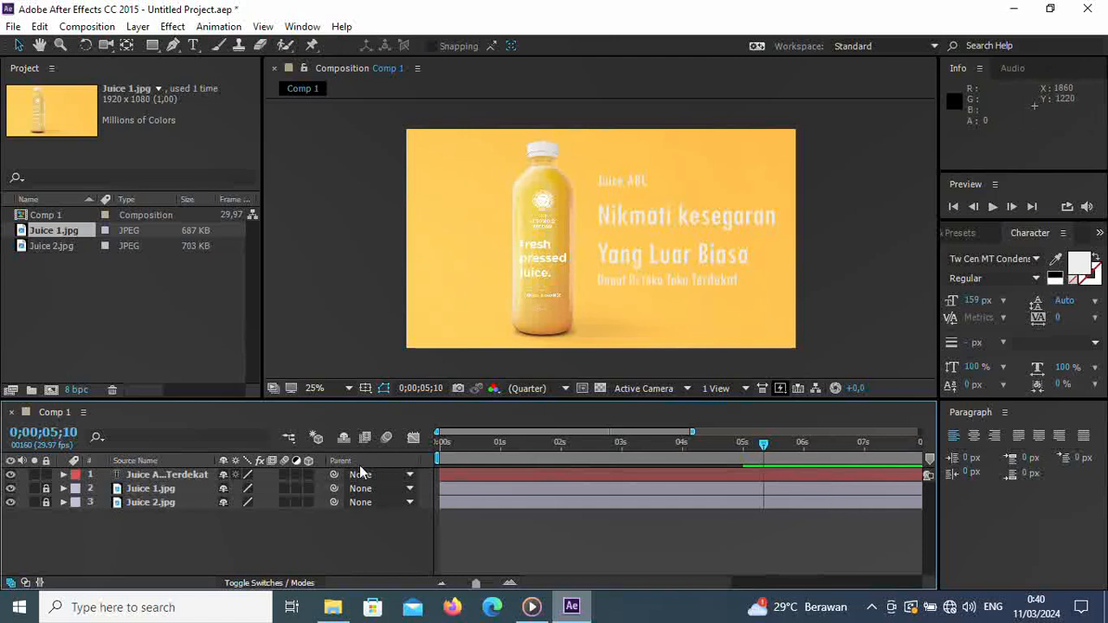
- Draw a narrow rectangular mask about 172 px wide and 848 px high on the text layer, over the bottle's right half
click(166, 476)
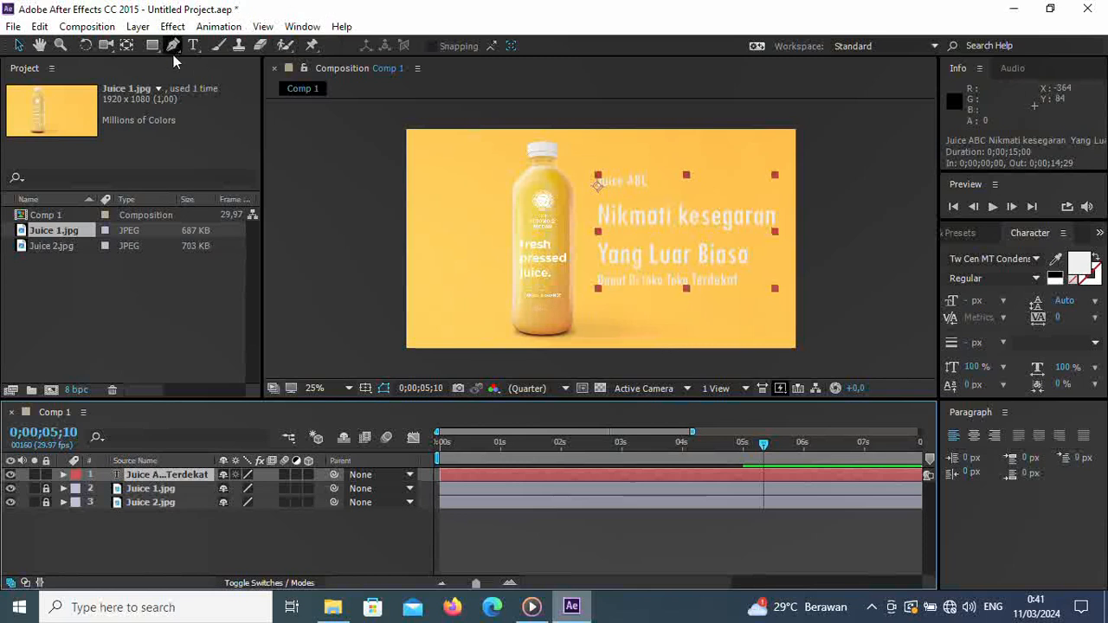
drag(154, 49, 211, 45)
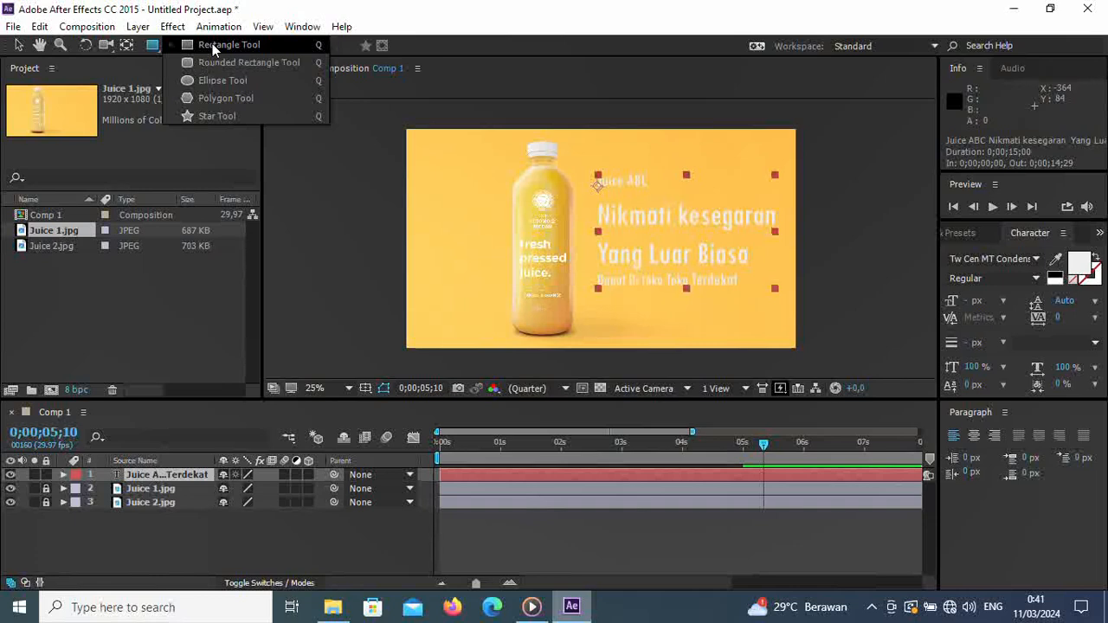
drag(212, 43, 212, 43)
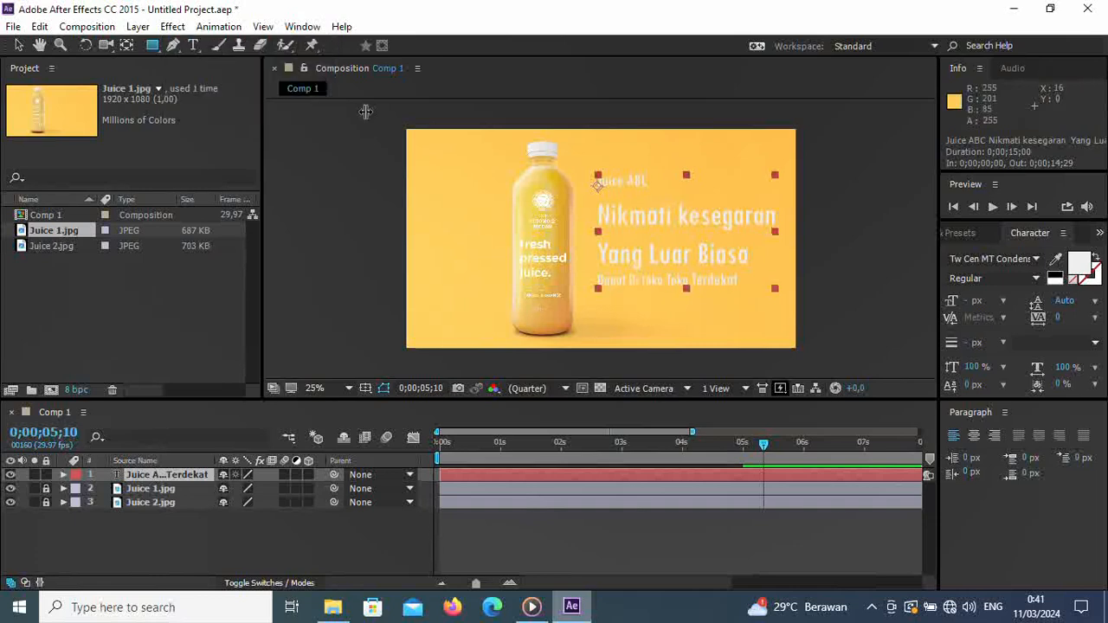
drag(544, 151, 580, 323)
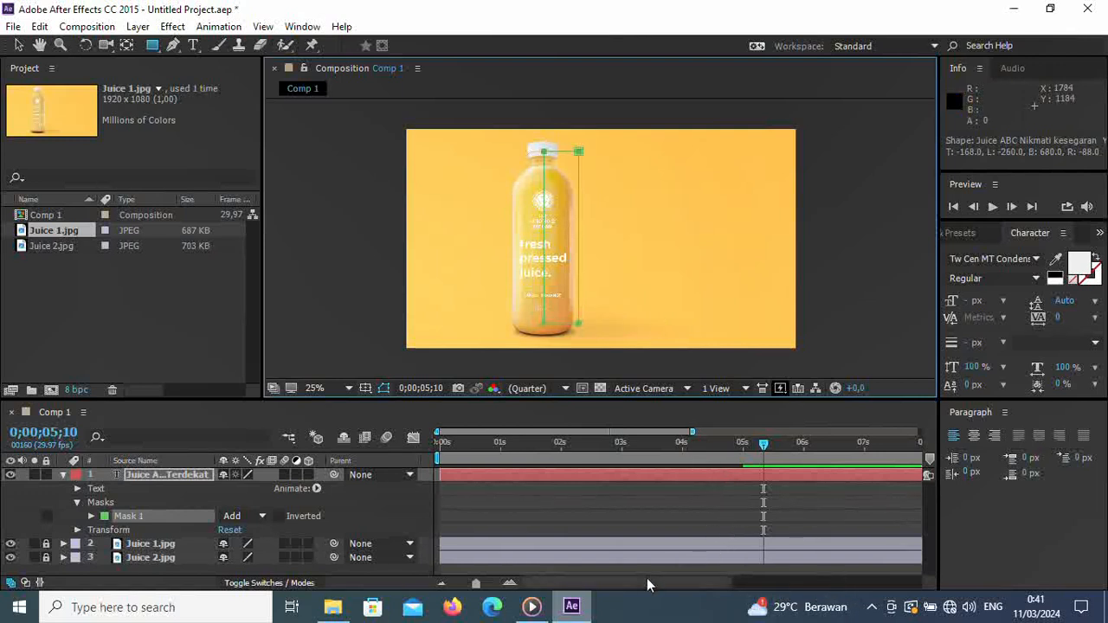
- Add a Mask Path keyframe for the text layer's Mask 1 at 0;00;06;00
drag(668, 587, 731, 594)
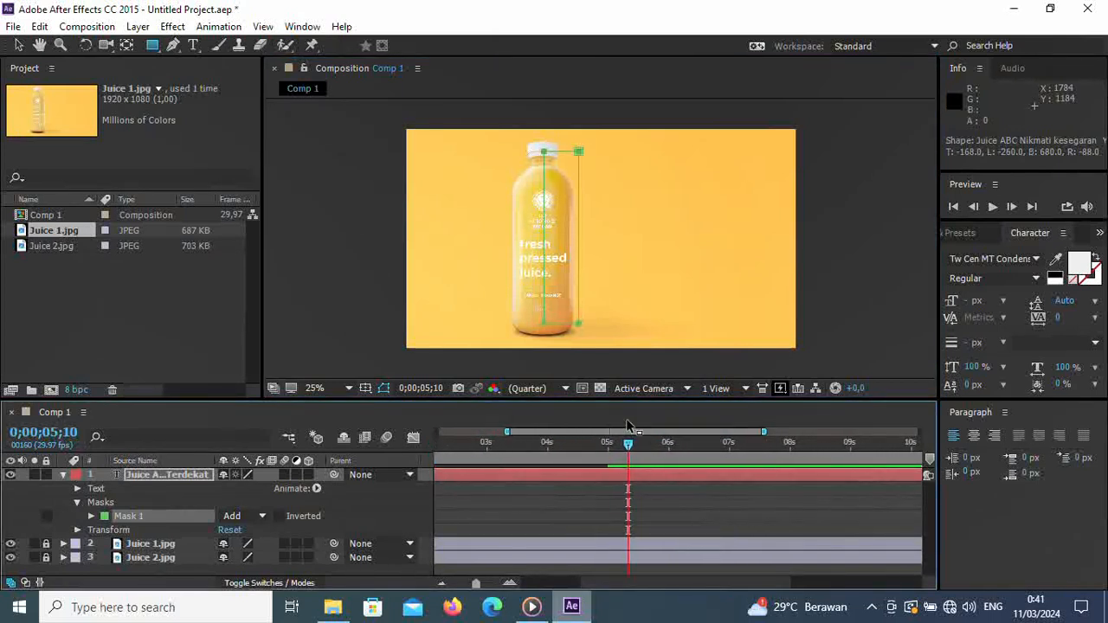
drag(631, 457, 612, 459)
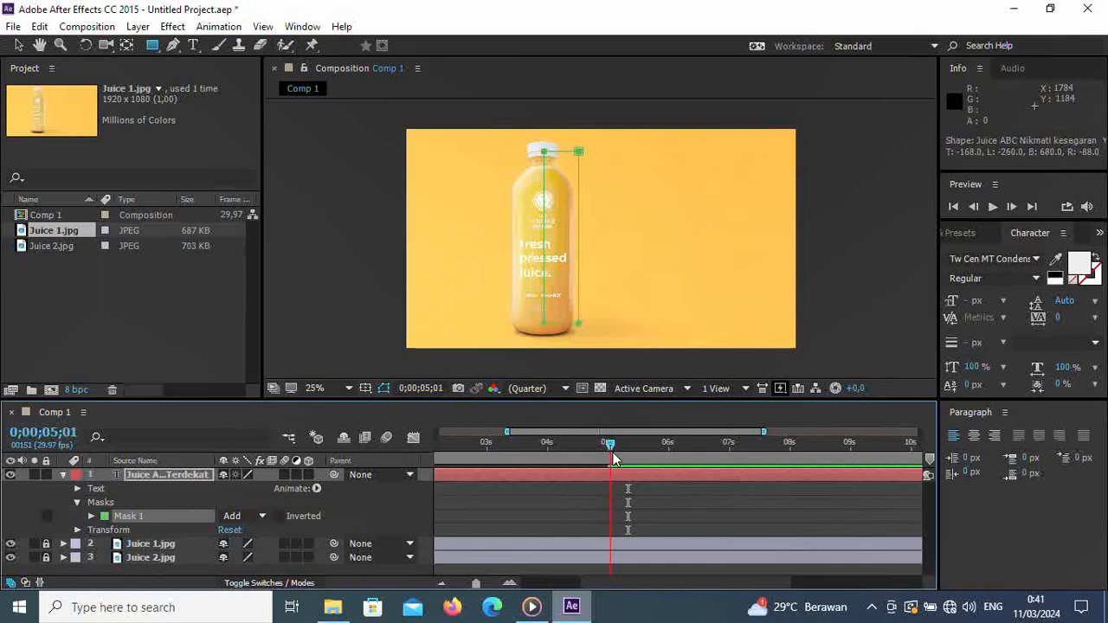
drag(612, 459, 670, 457)
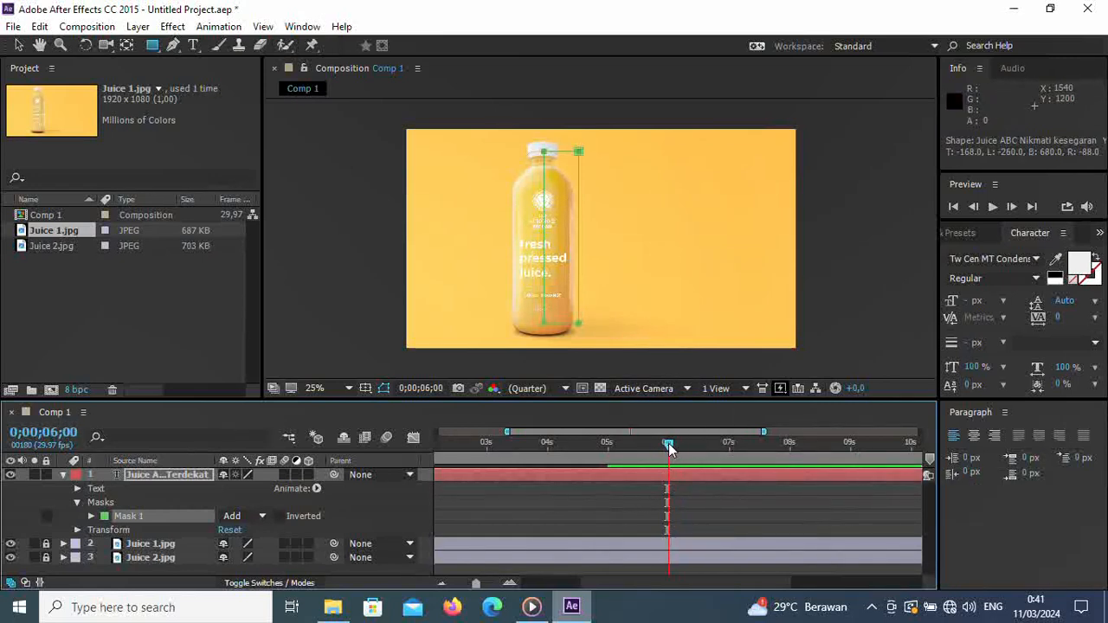
drag(668, 448, 669, 448)
click(90, 516)
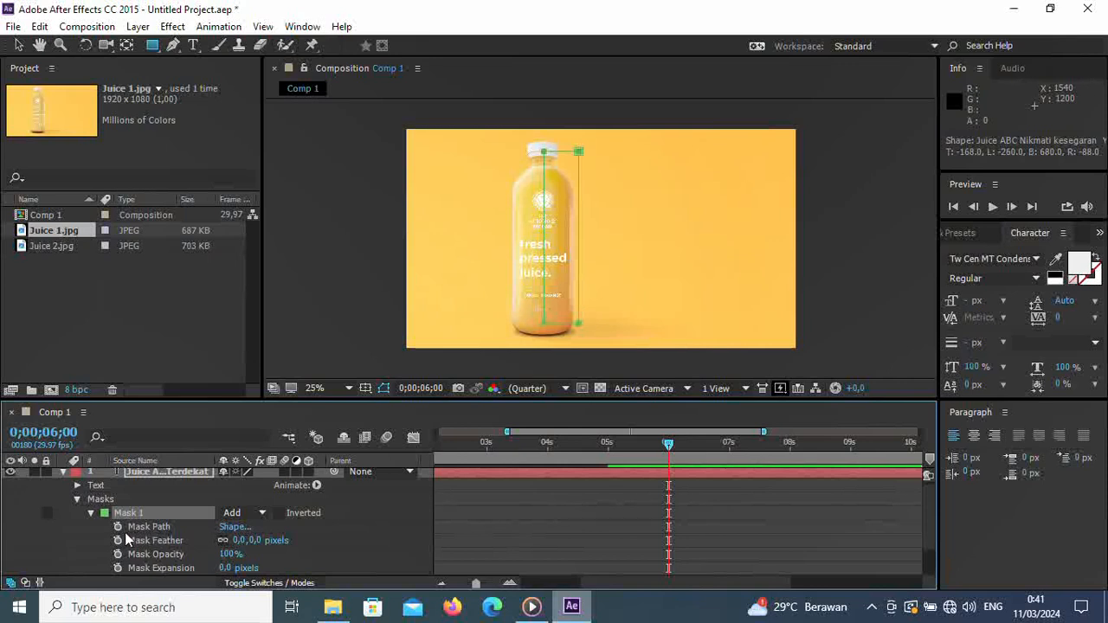
click(118, 527)
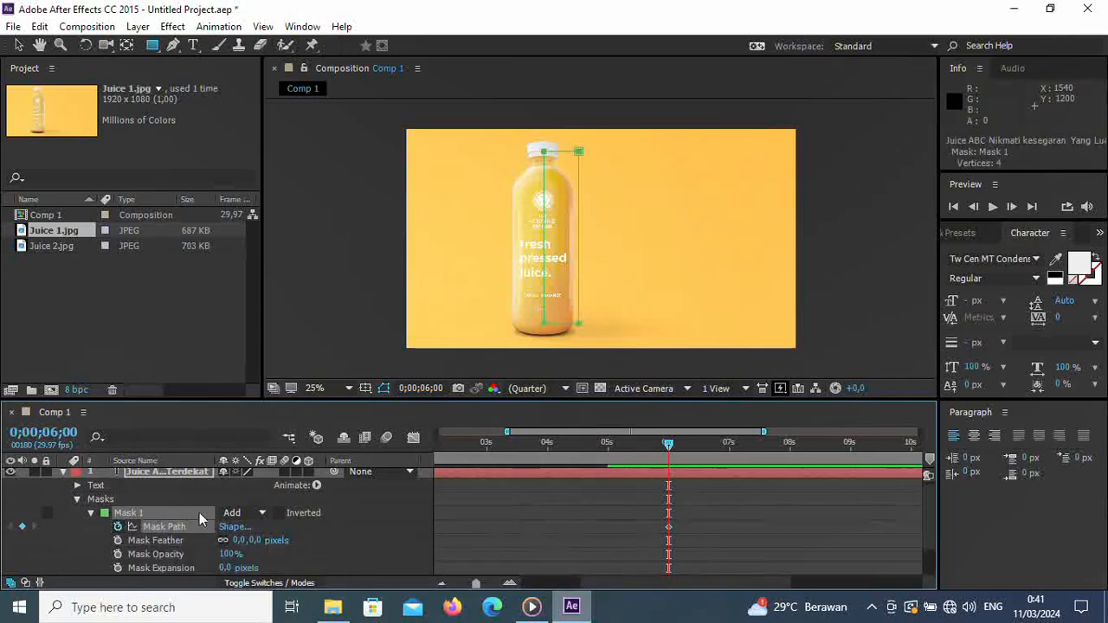
- At 0;00;08;00, stretch Mask 1's right side just past the frame's right edge, to about 770% width, then collapse the text layer
click(18, 47)
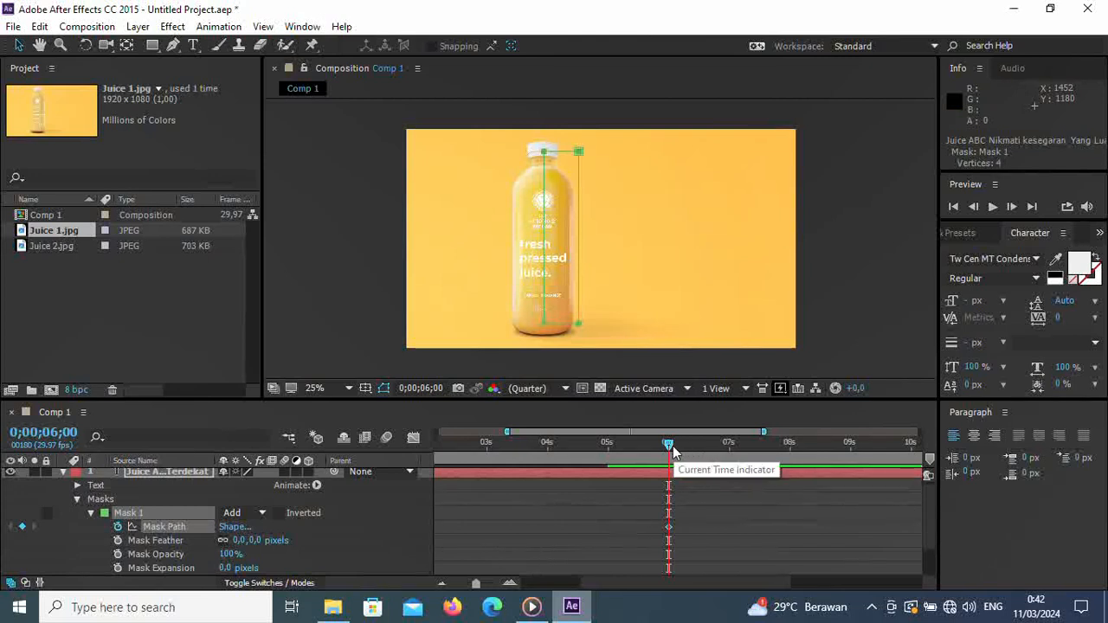
drag(672, 445, 793, 455)
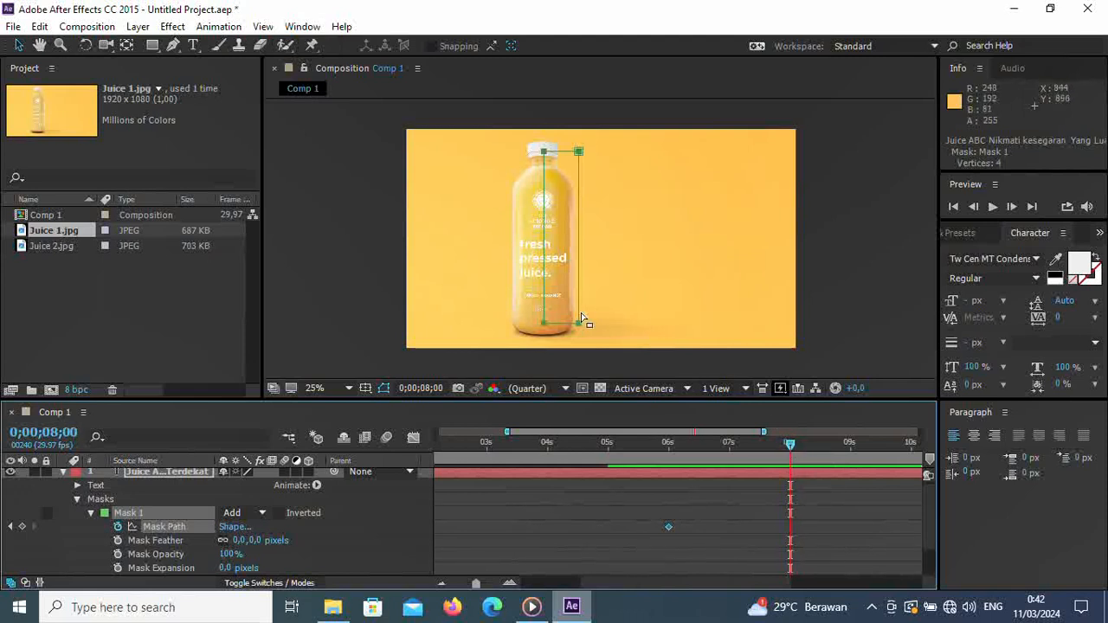
double_click(581, 153)
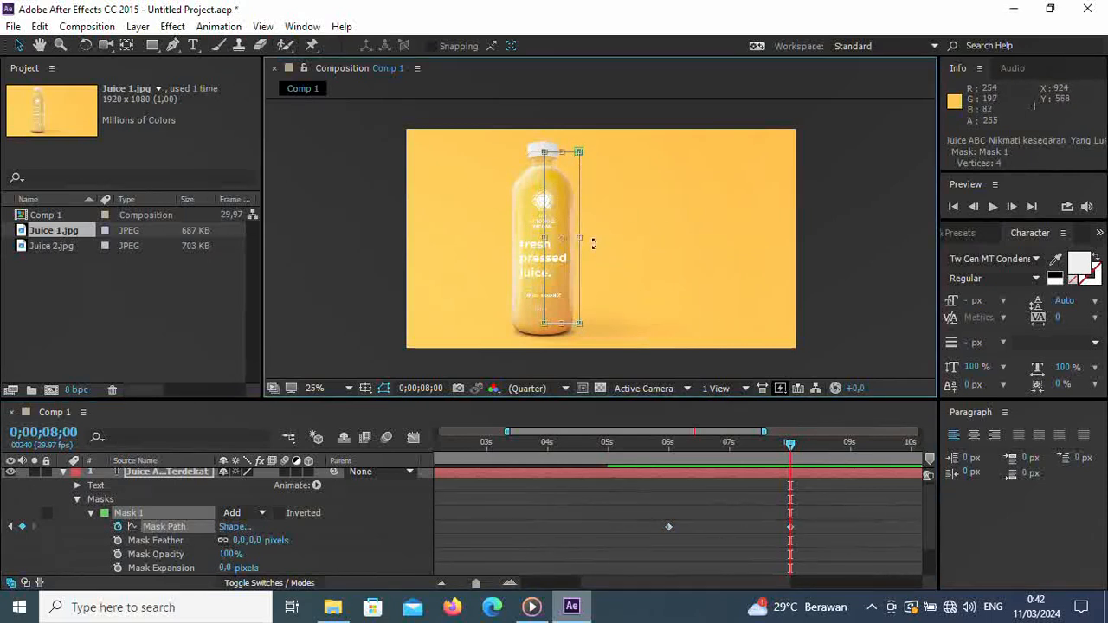
drag(579, 237, 814, 240)
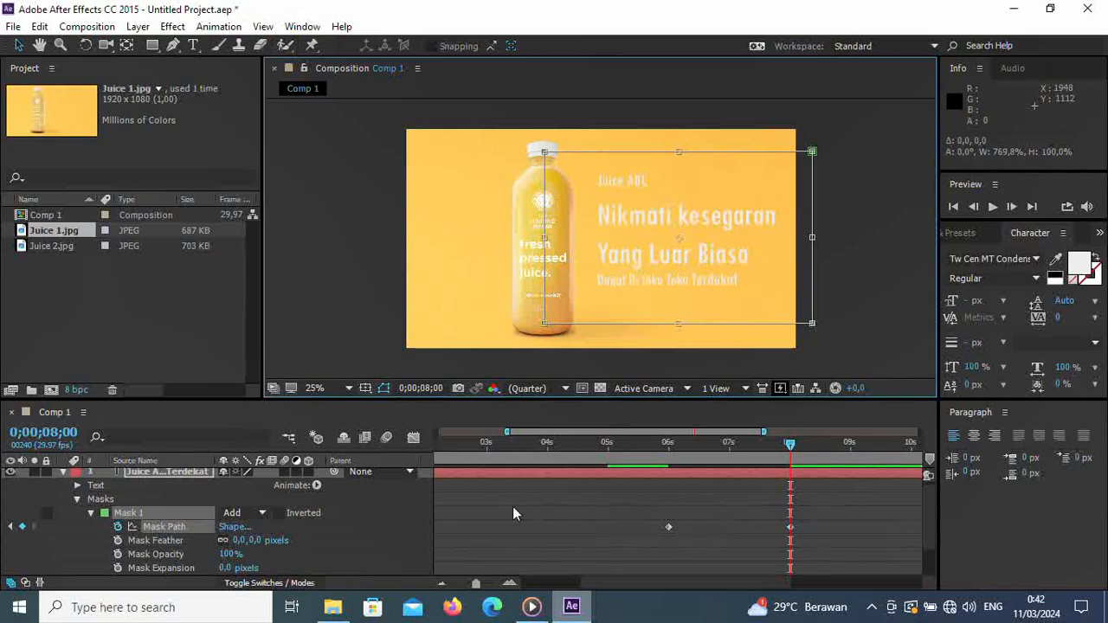
click(62, 472)
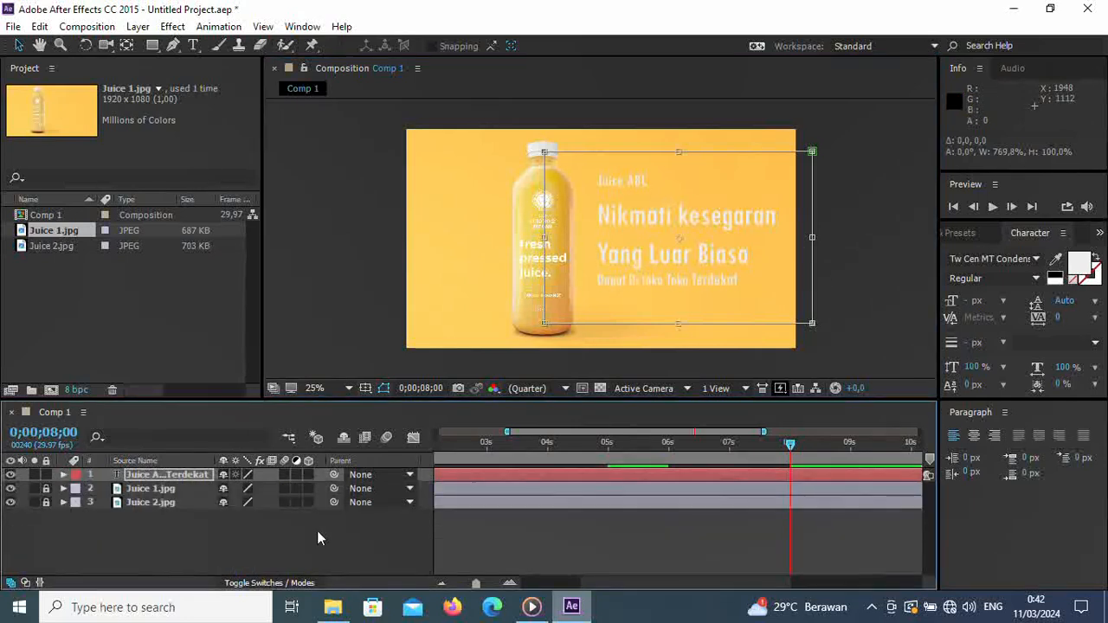
- Fit the composition to the viewer and preview the animation from the first frame
key(Home)
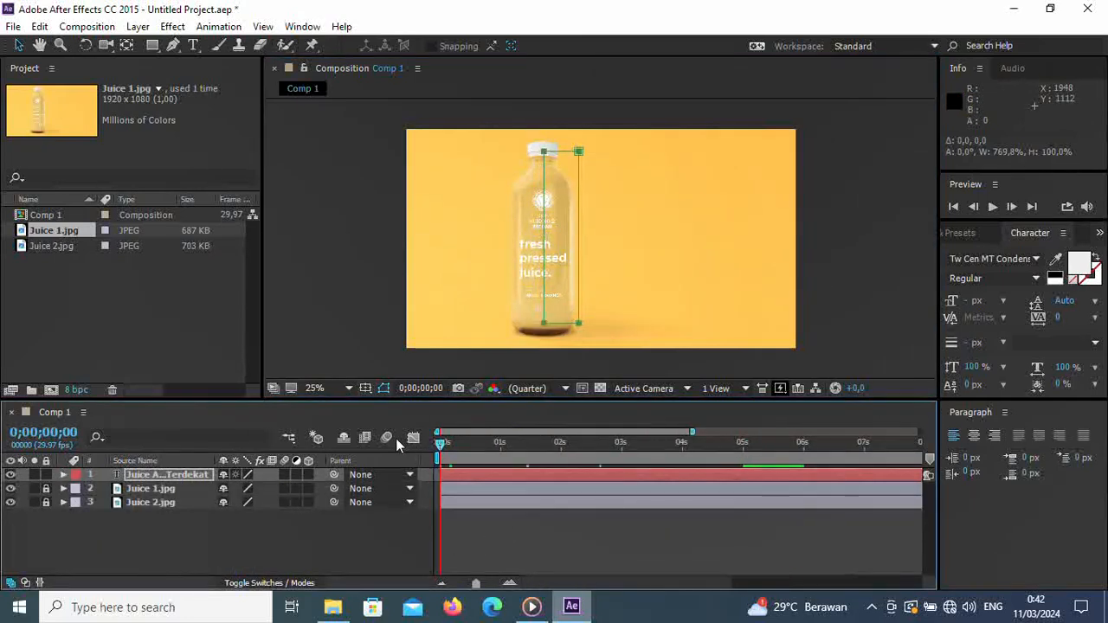
click(347, 390)
click(329, 97)
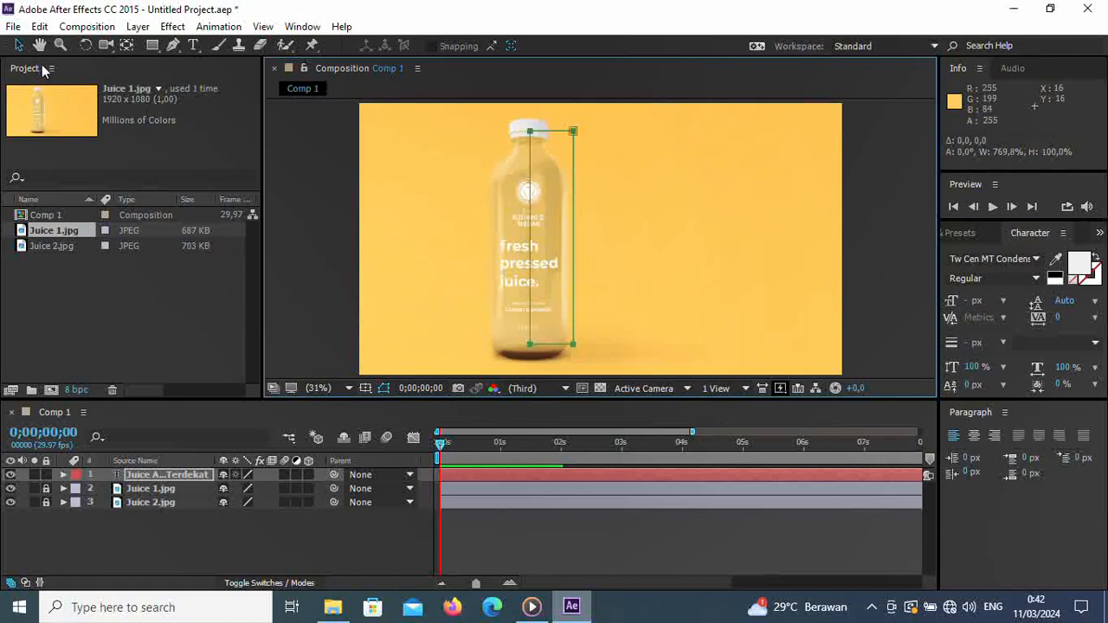
click(311, 176)
key(space)
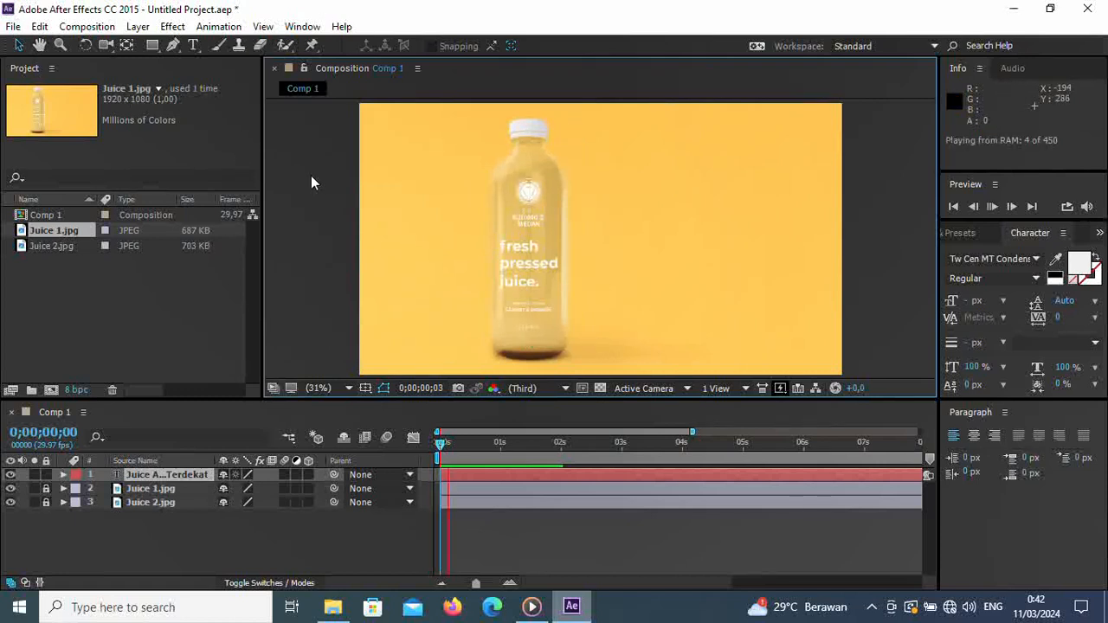